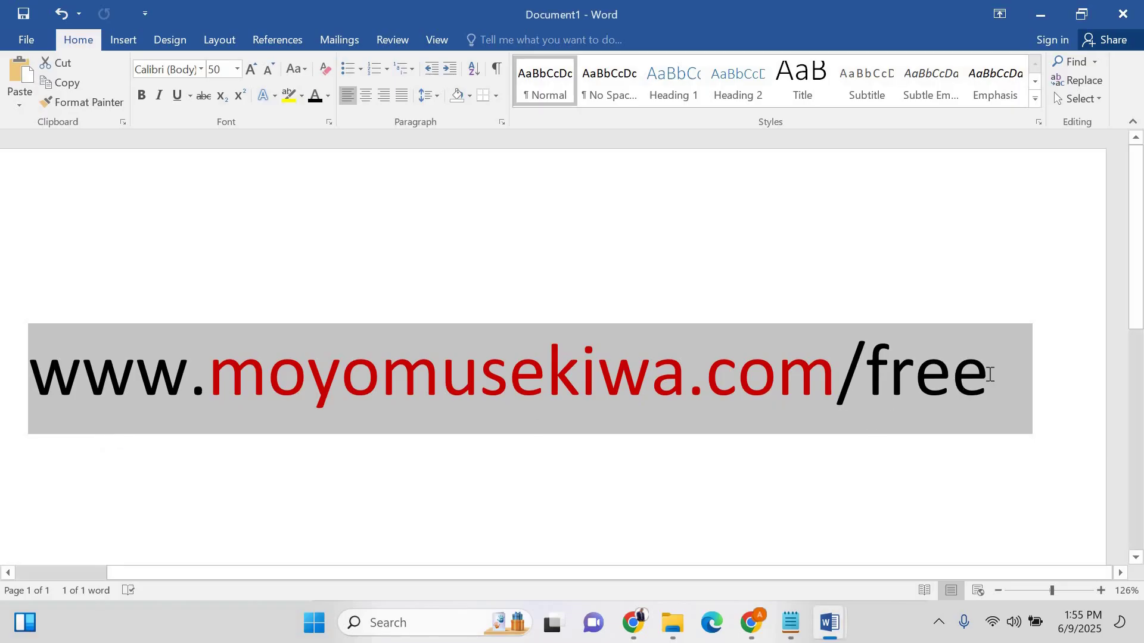
drag(986, 381, 28, 381)
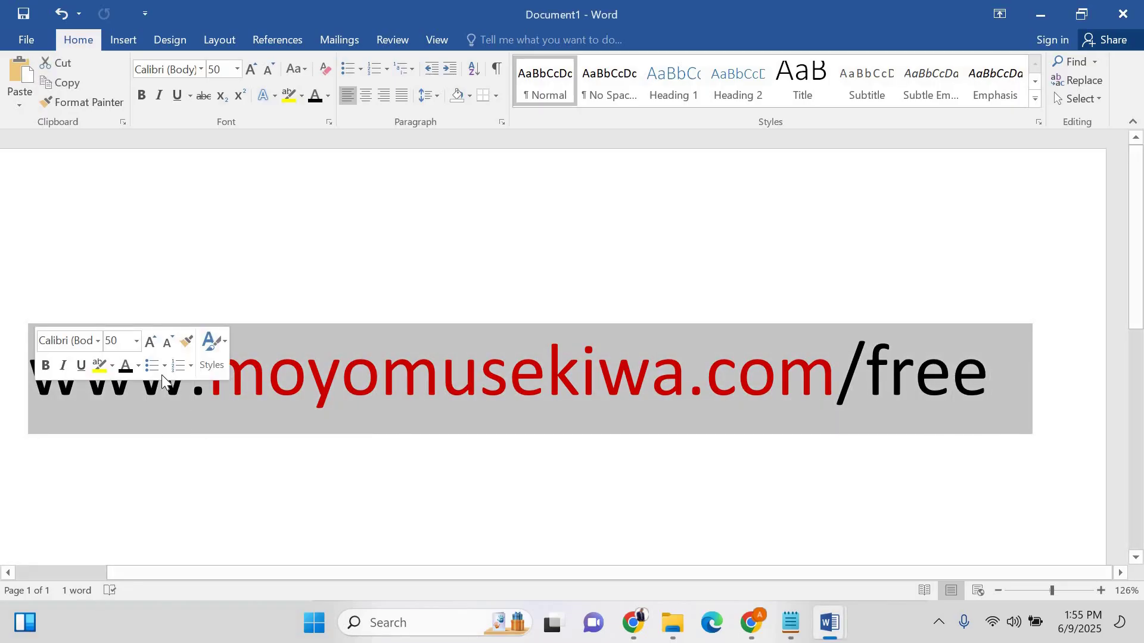
right_click(284, 392)
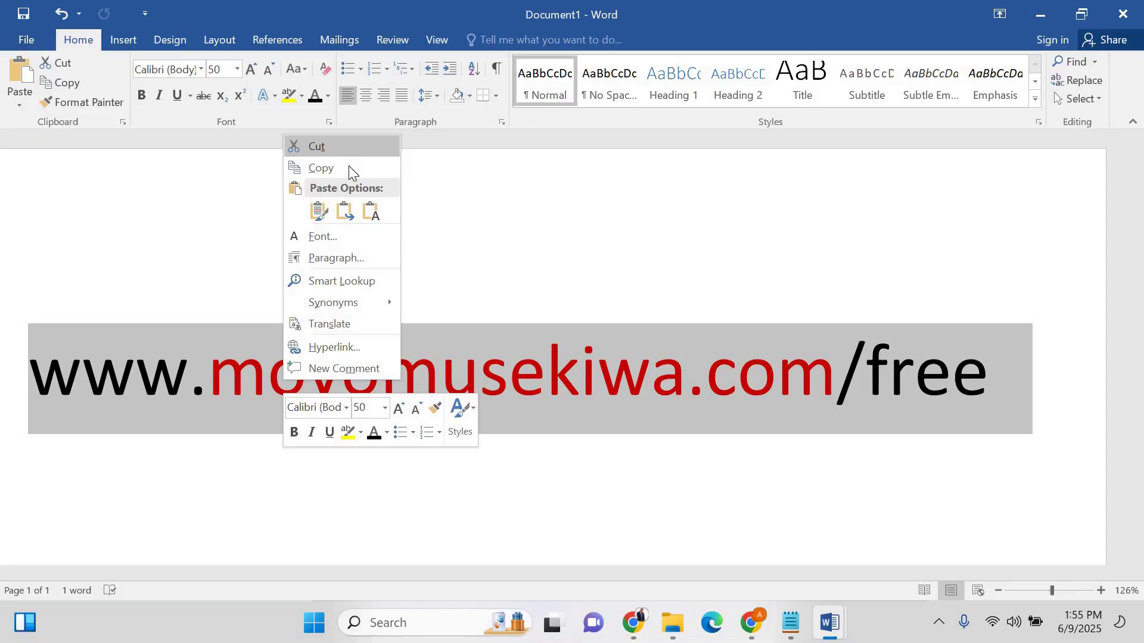
click(350, 169)
key(alt+Tab)
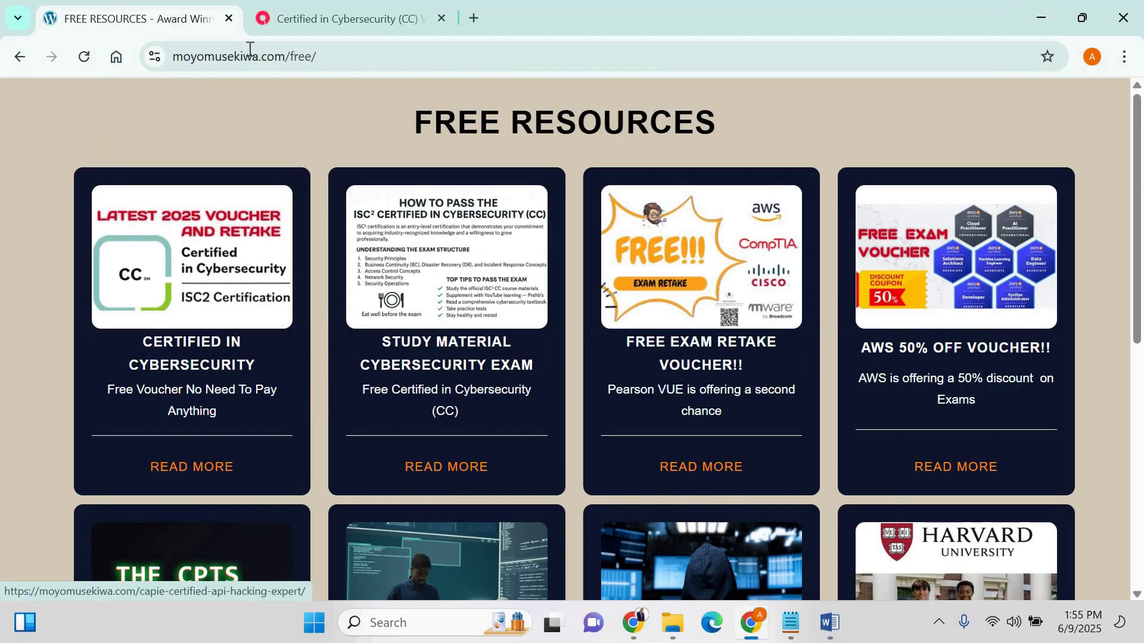
click(252, 54)
key(ctrl+v)
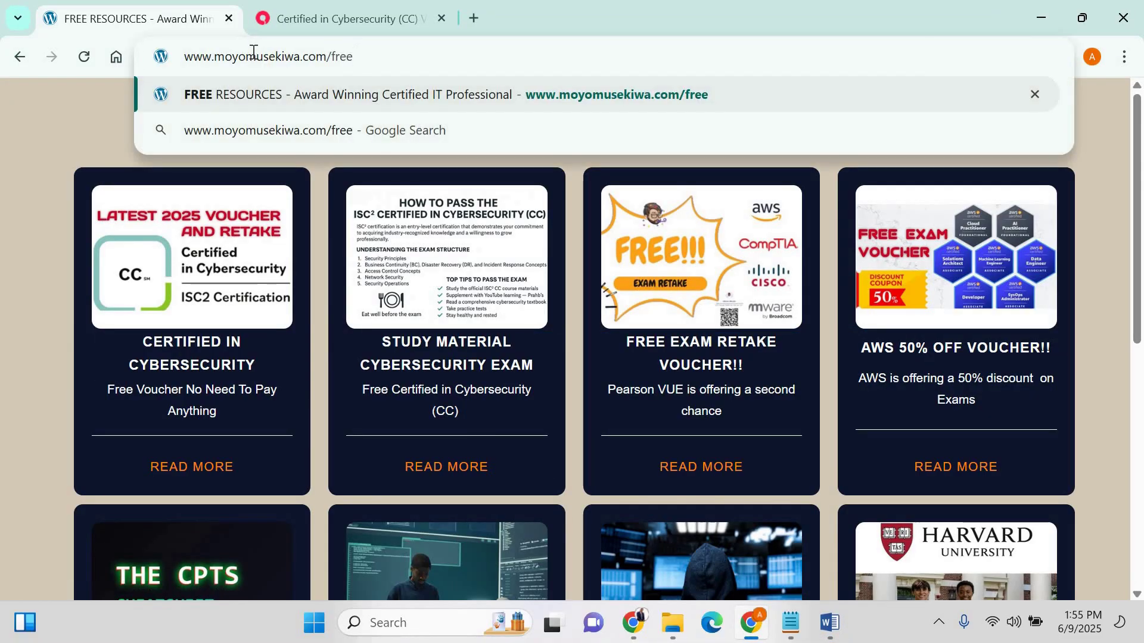
key(Return)
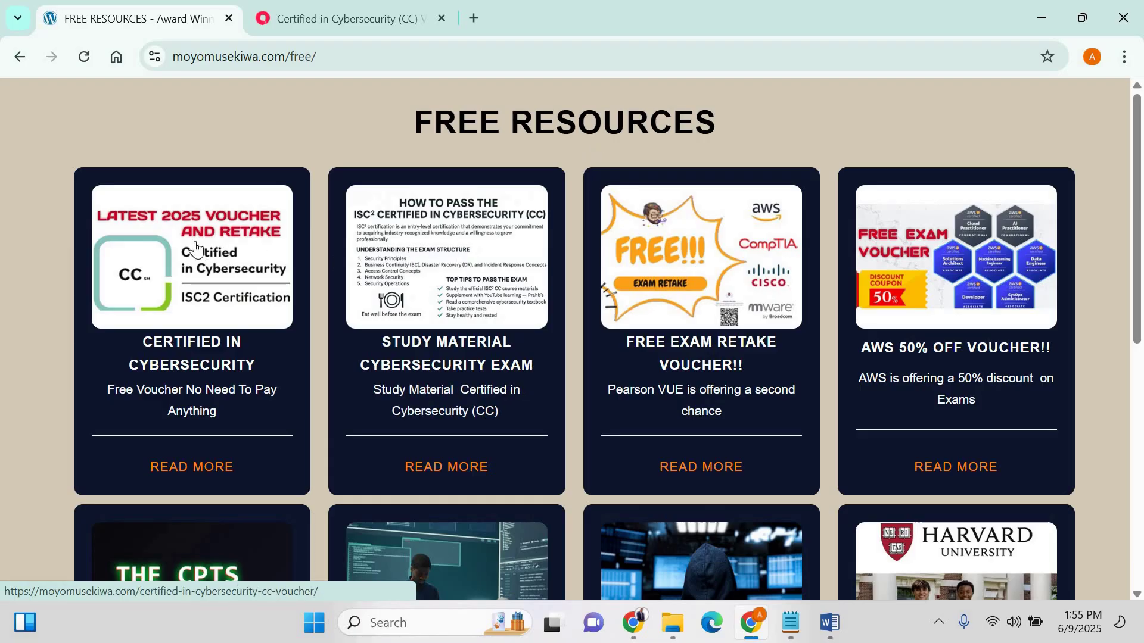
click(345, 15)
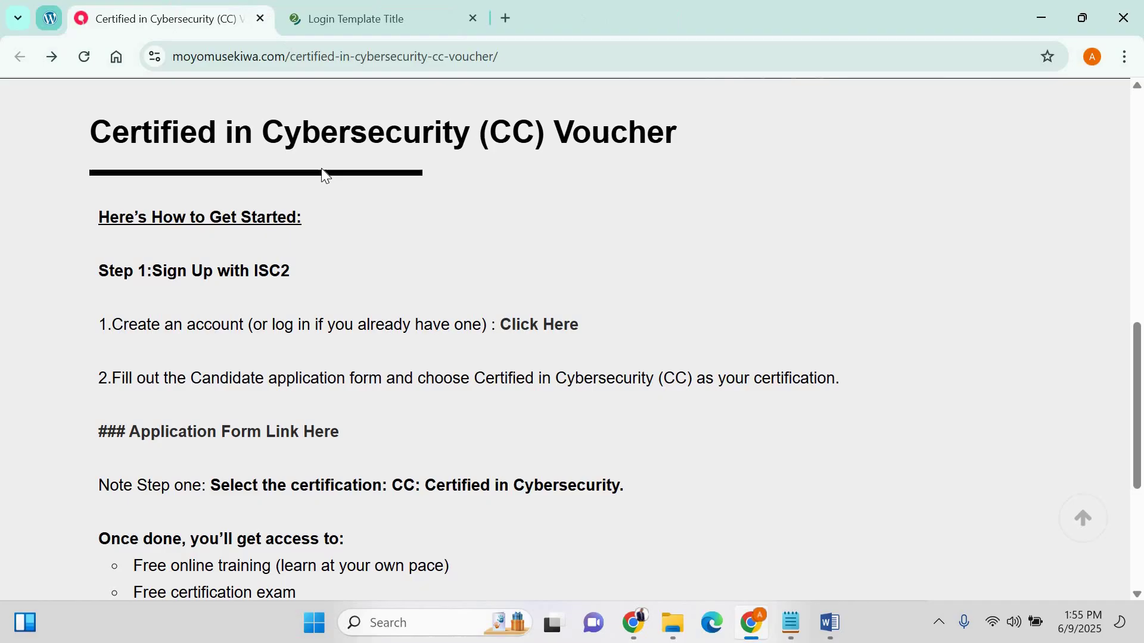
From the ISC2 Register tab, use 'Already have an account? Sign In' and sign in with the autofilled credentials
click(349, 22)
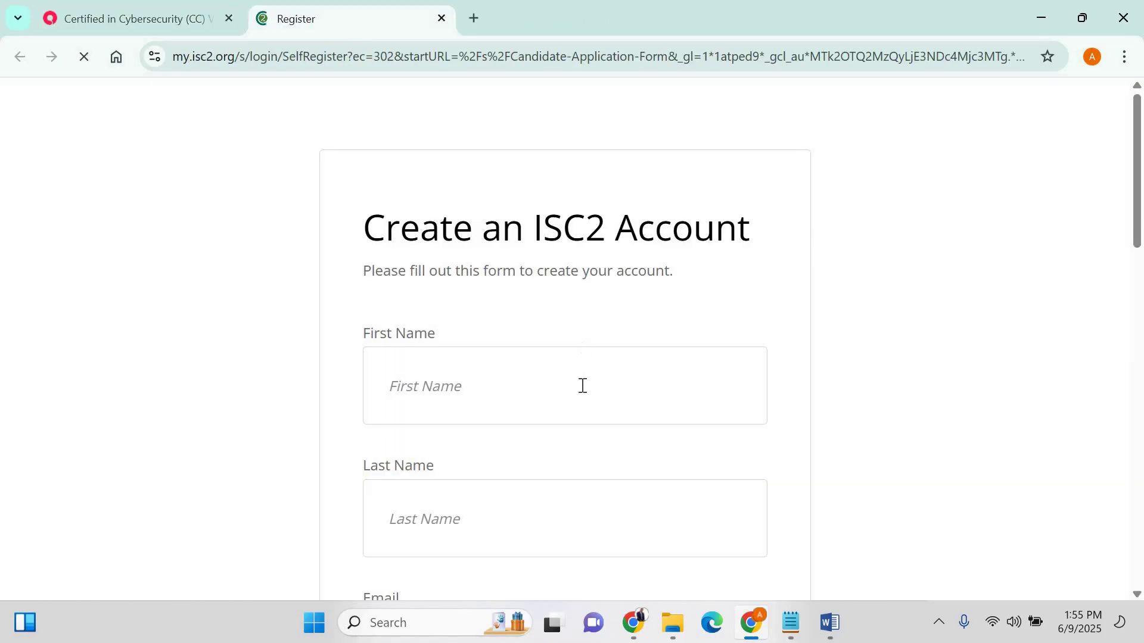
scroll(726, 307, down, 5)
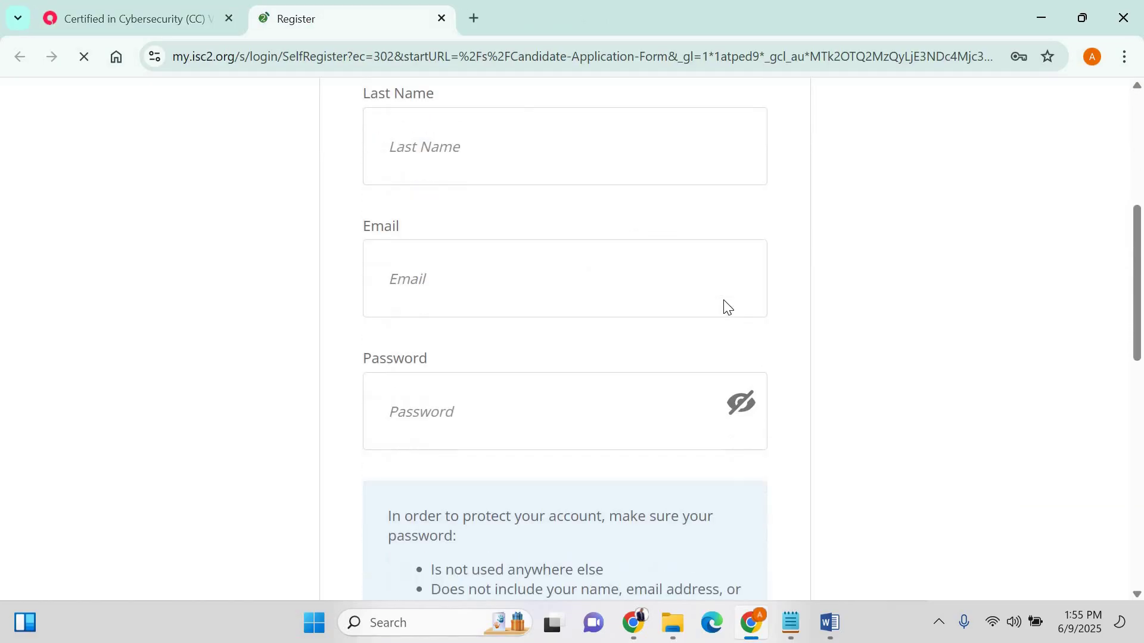
scroll(724, 301, down, 7)
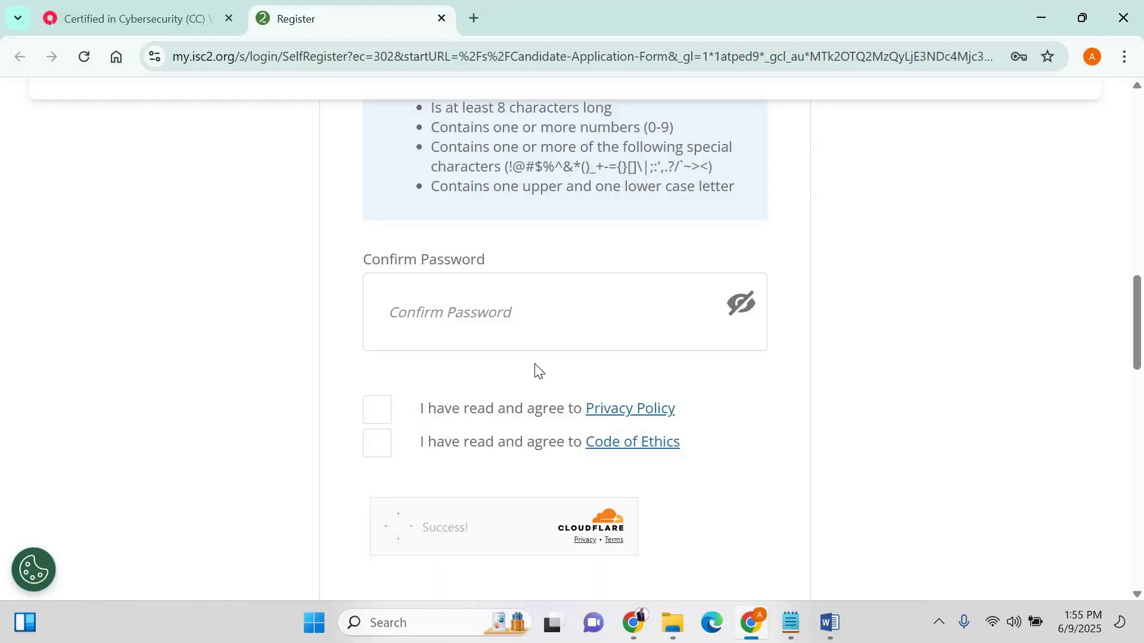
scroll(536, 372, down, 3)
click(554, 457)
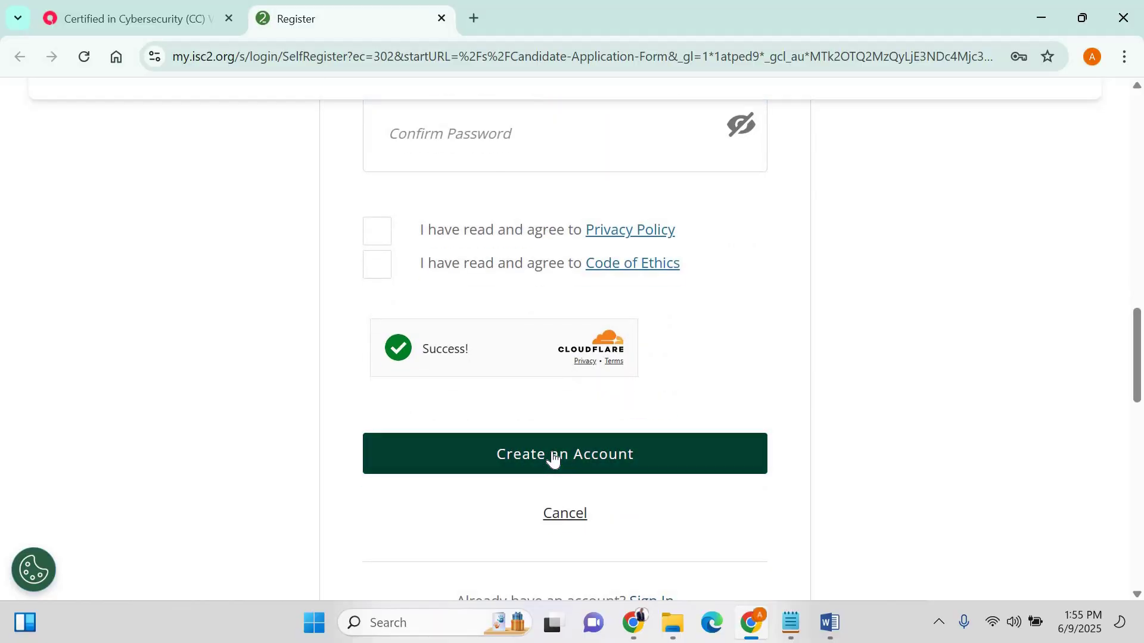
scroll(554, 458, down, 3)
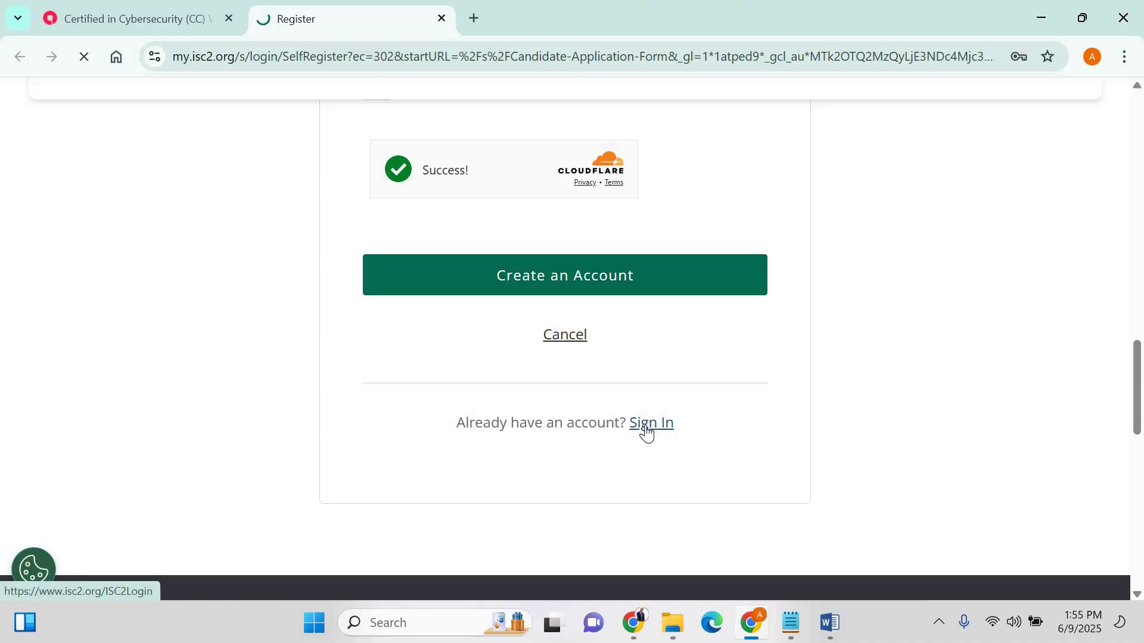
click(646, 428)
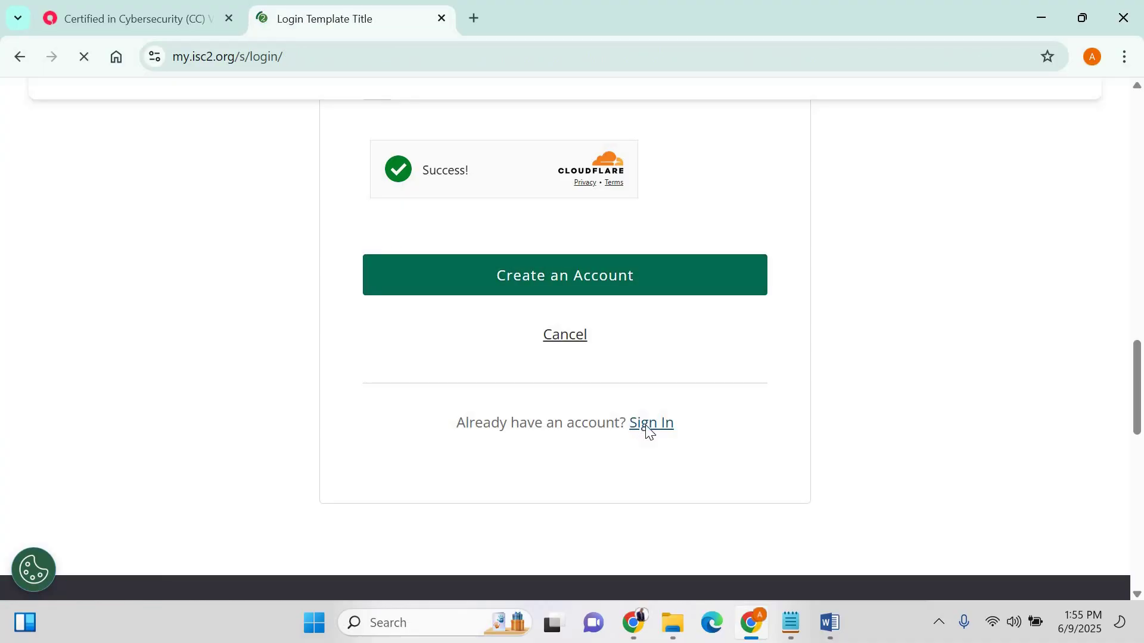
scroll(642, 394, down, 3)
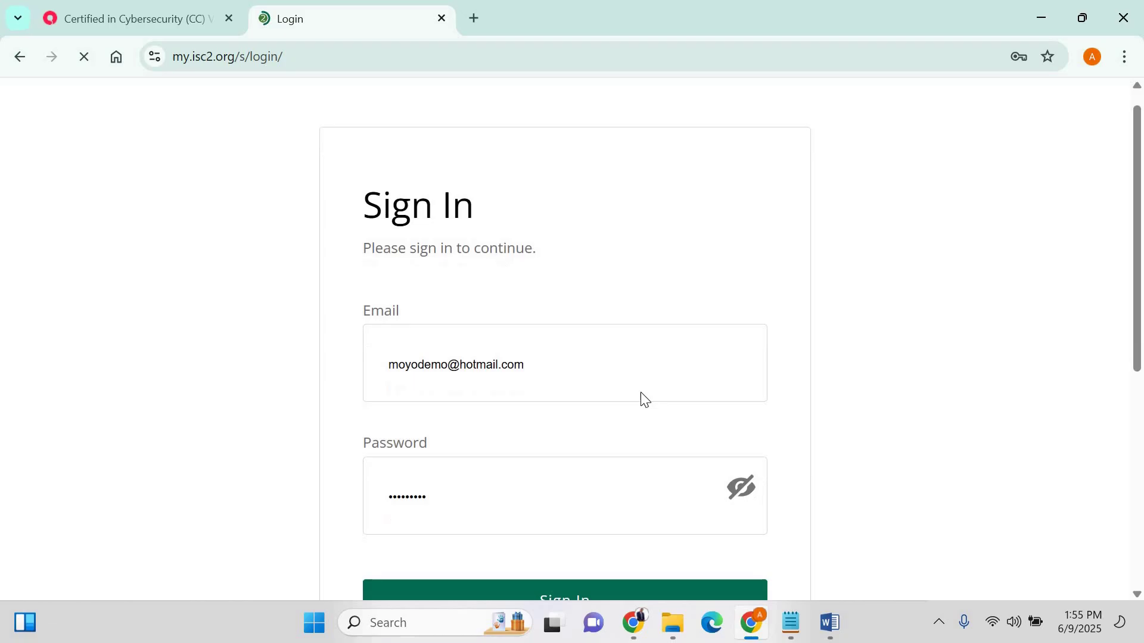
click(616, 435)
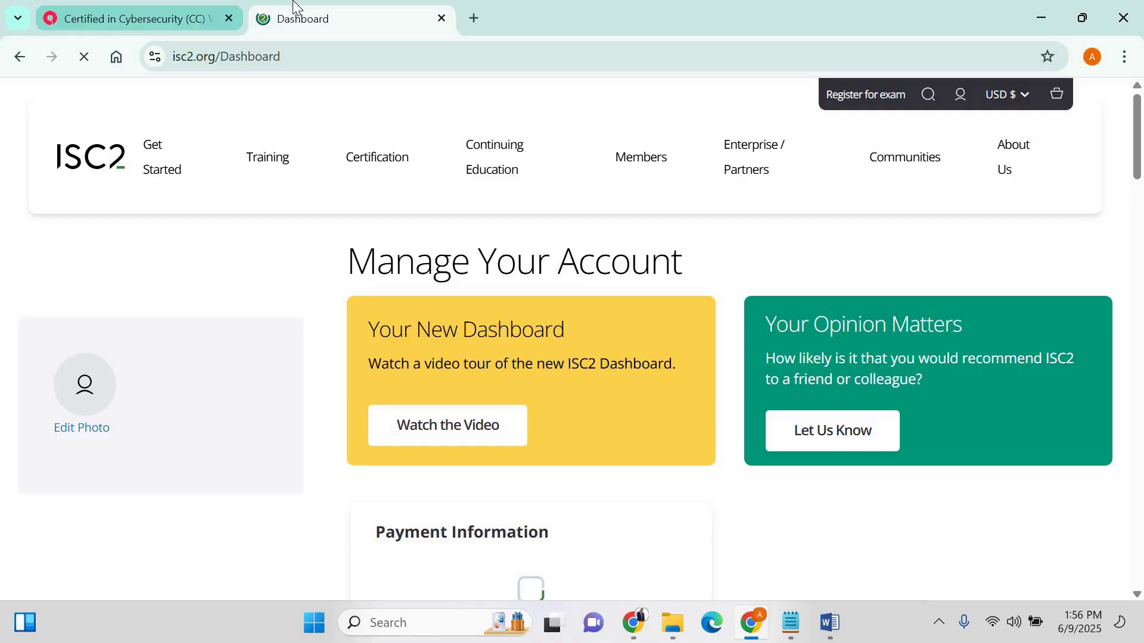
Return to the application form and scroll down to the certifications of interest selector
click(122, 17)
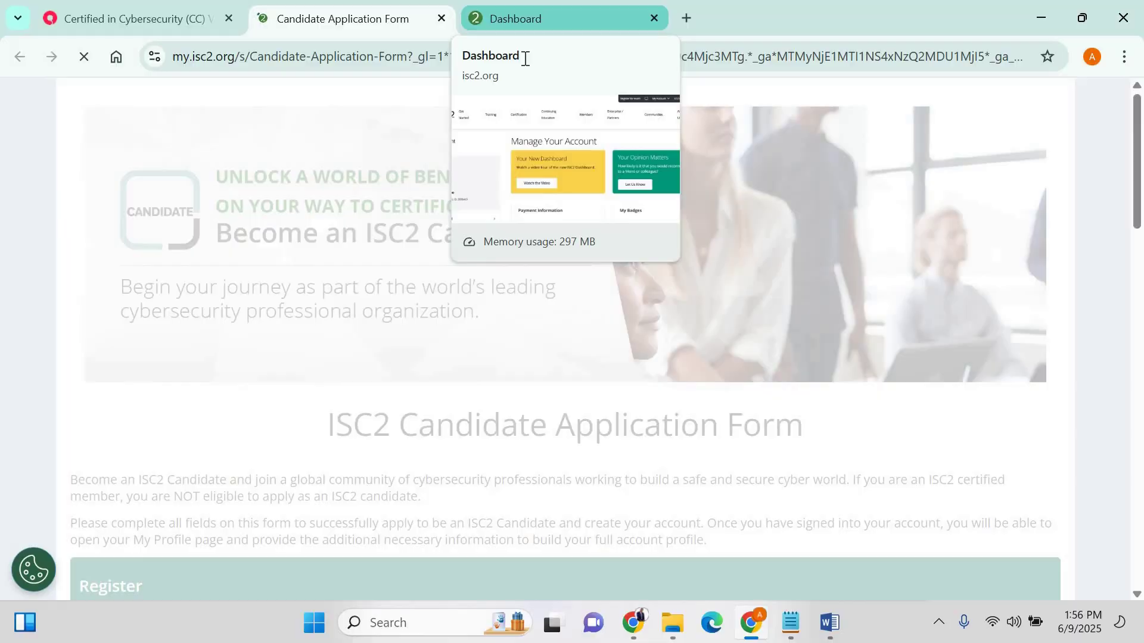
scroll(614, 301, down, 6)
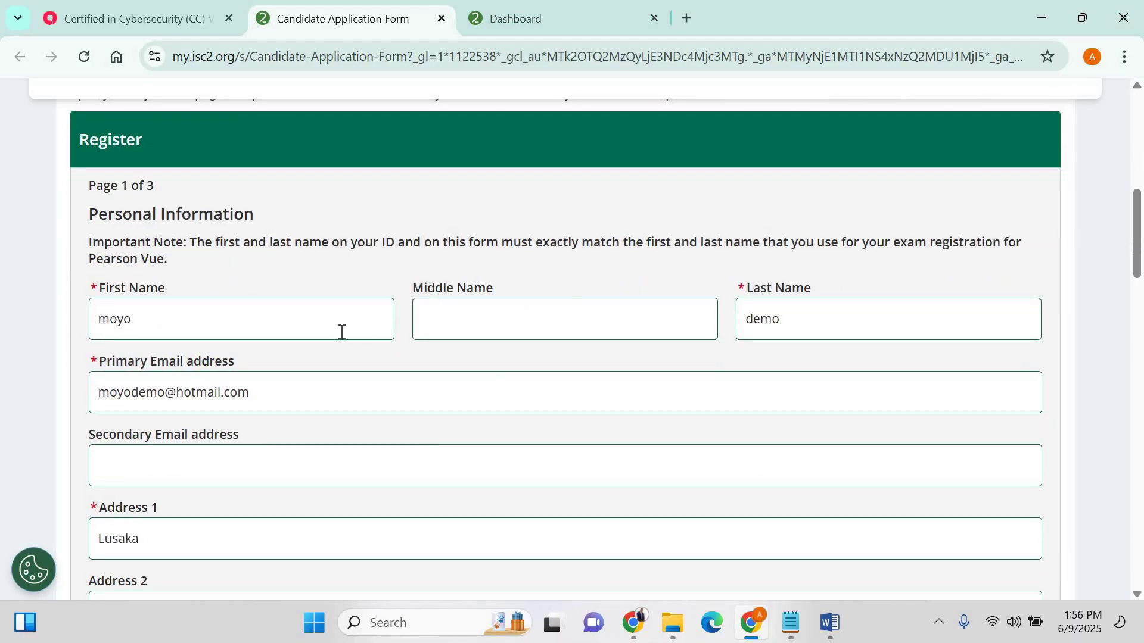
scroll(344, 331, down, 5)
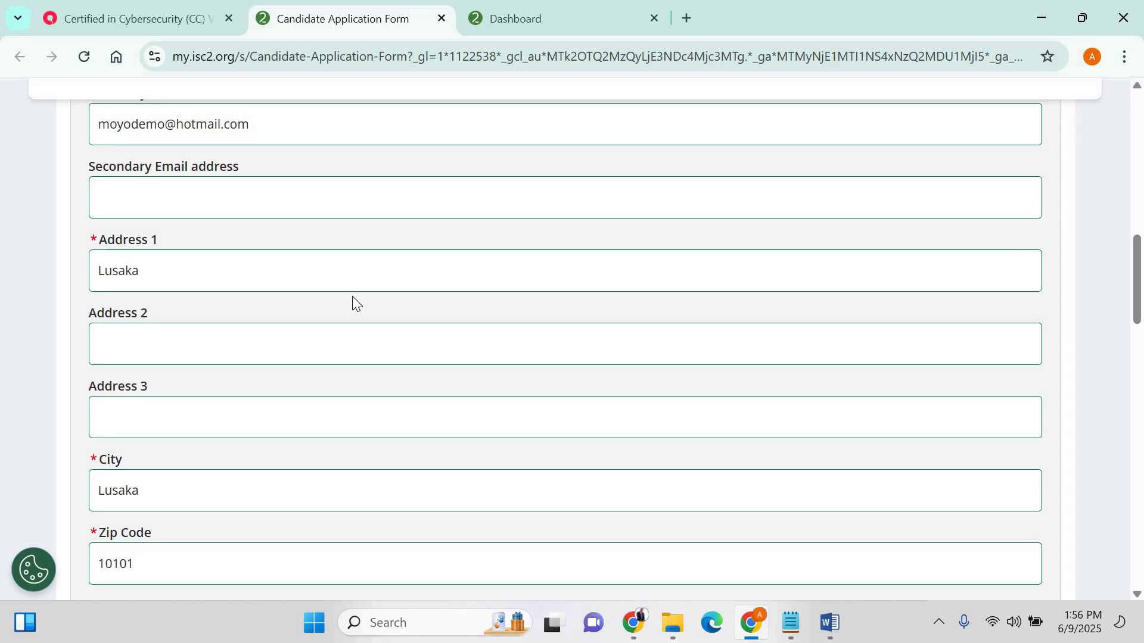
scroll(353, 295, down, 6)
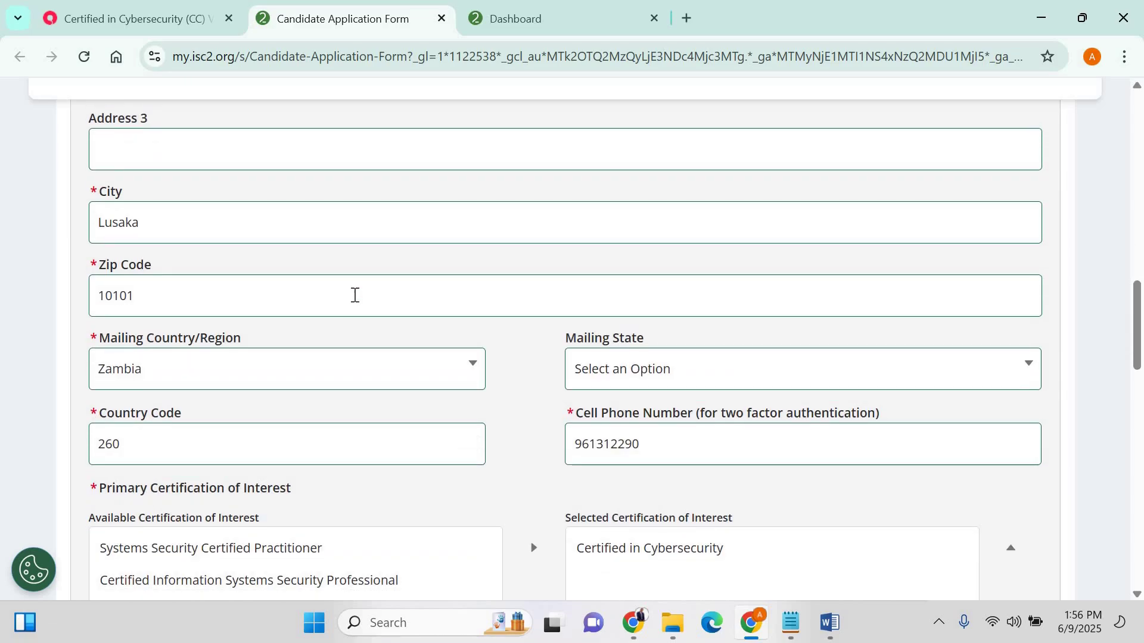
scroll(355, 303, down, 1)
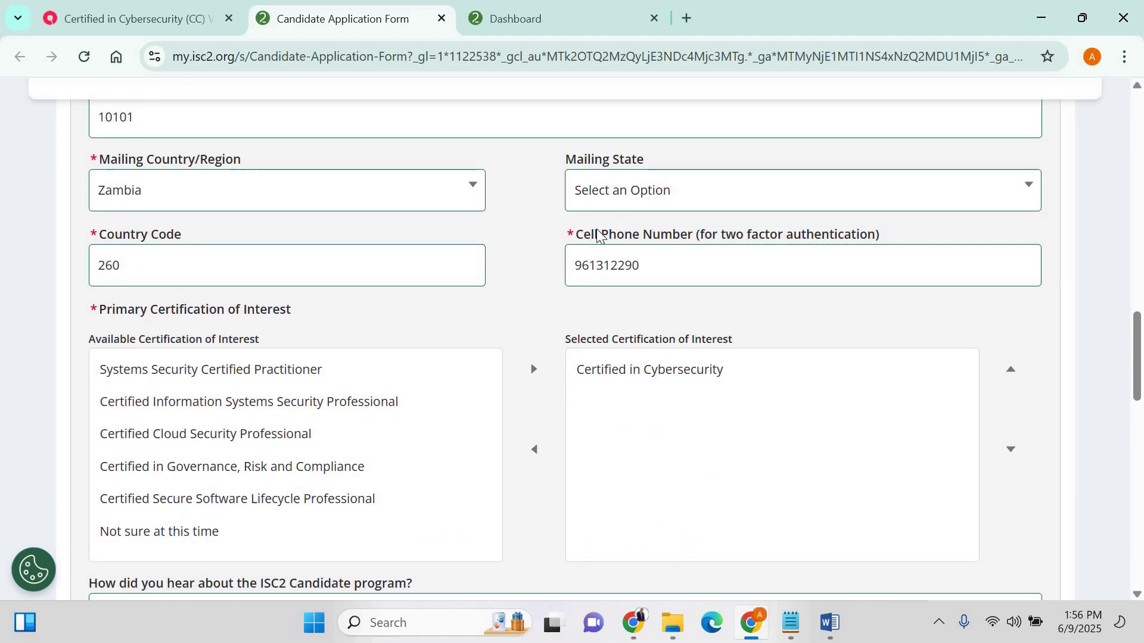
click(457, 373)
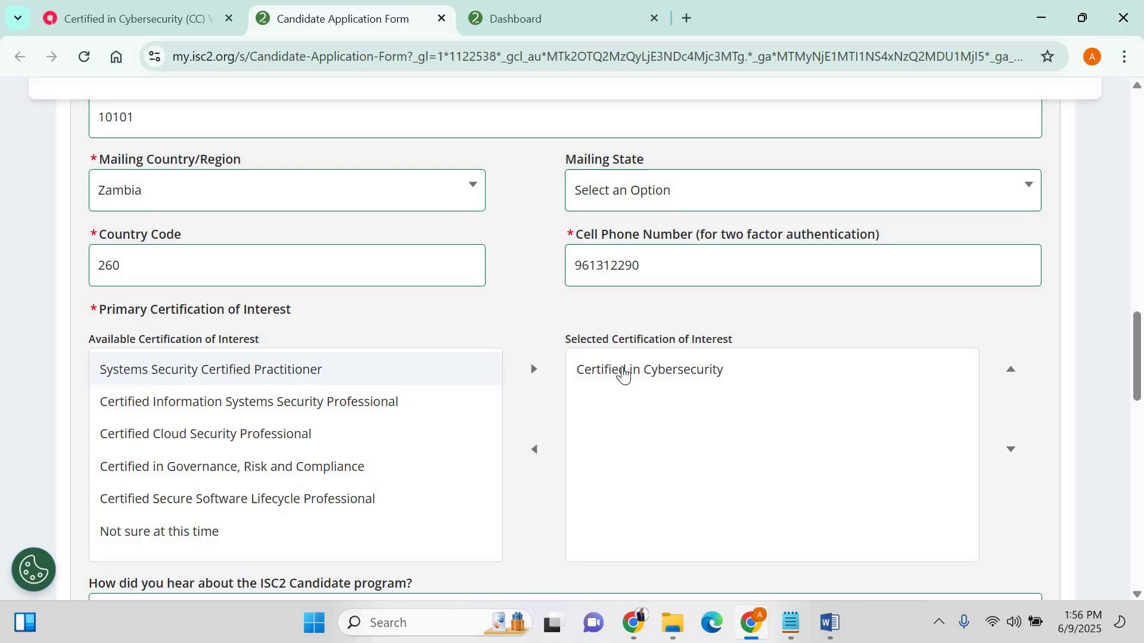
click(623, 371)
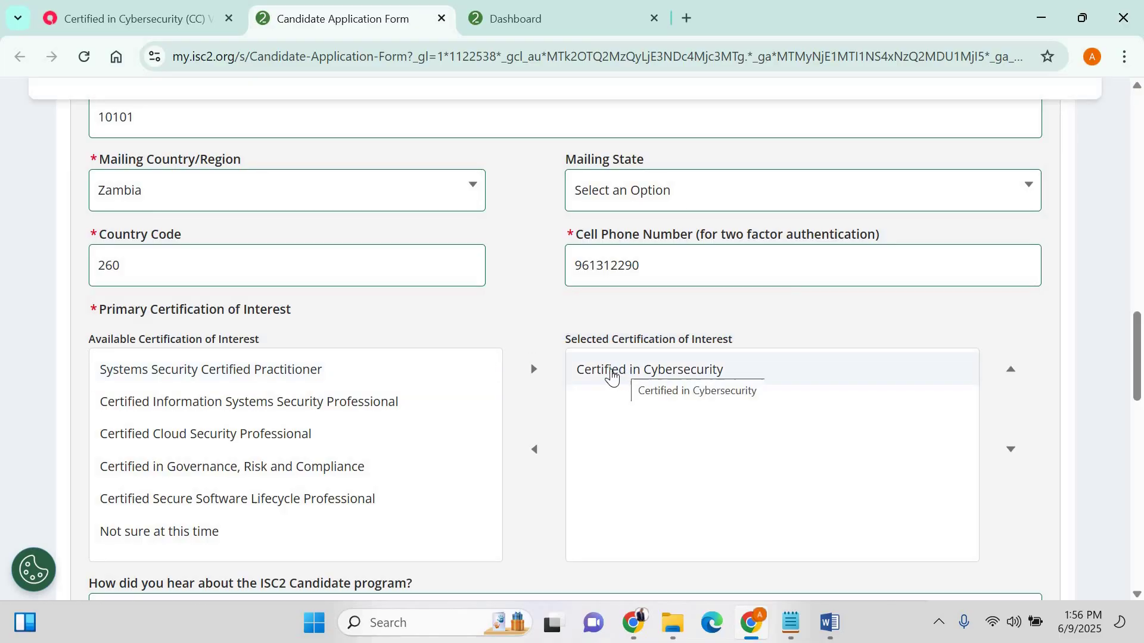
Rearrange the selected certifications so Certified in Cybersecurity stays and Systems Security Certified Practitioner is removed
click(300, 370)
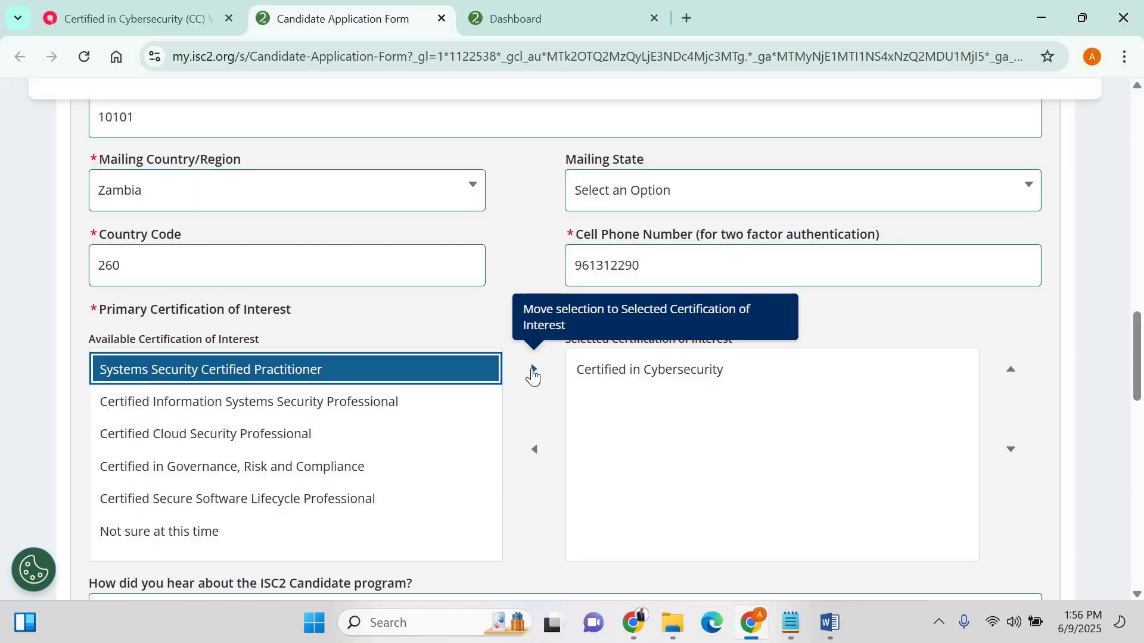
click(533, 373)
click(611, 370)
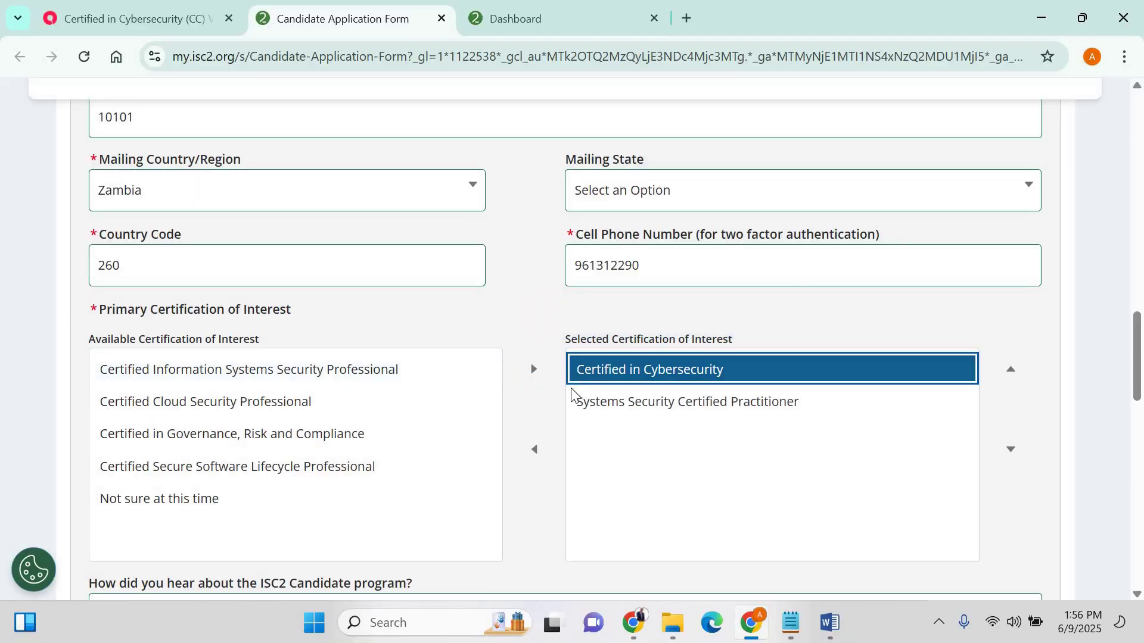
click(535, 451)
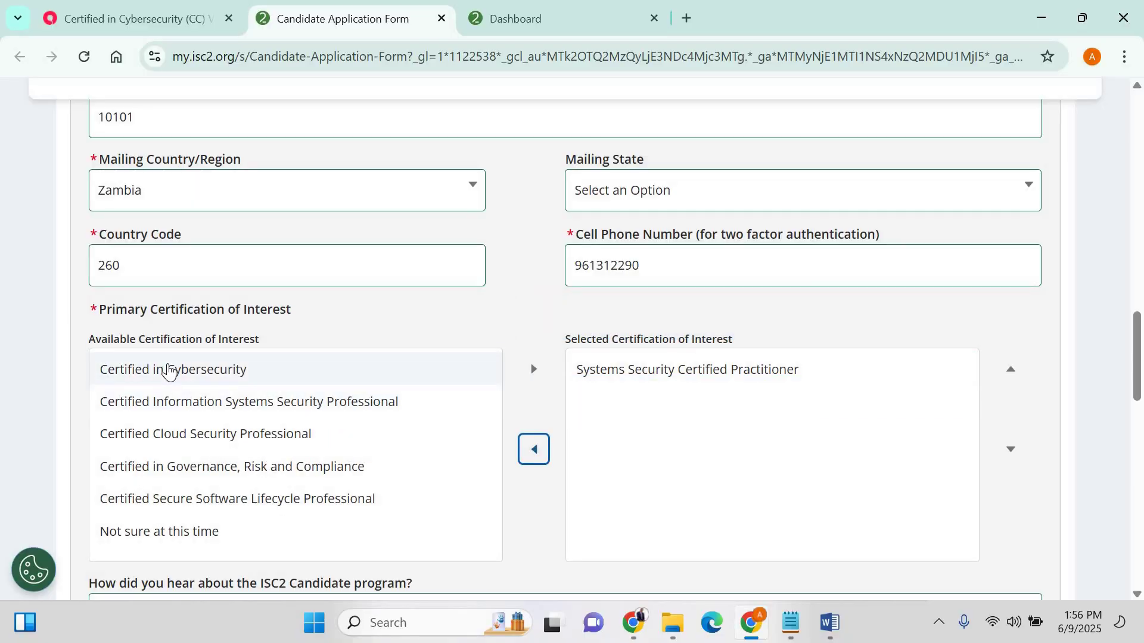
click(171, 371)
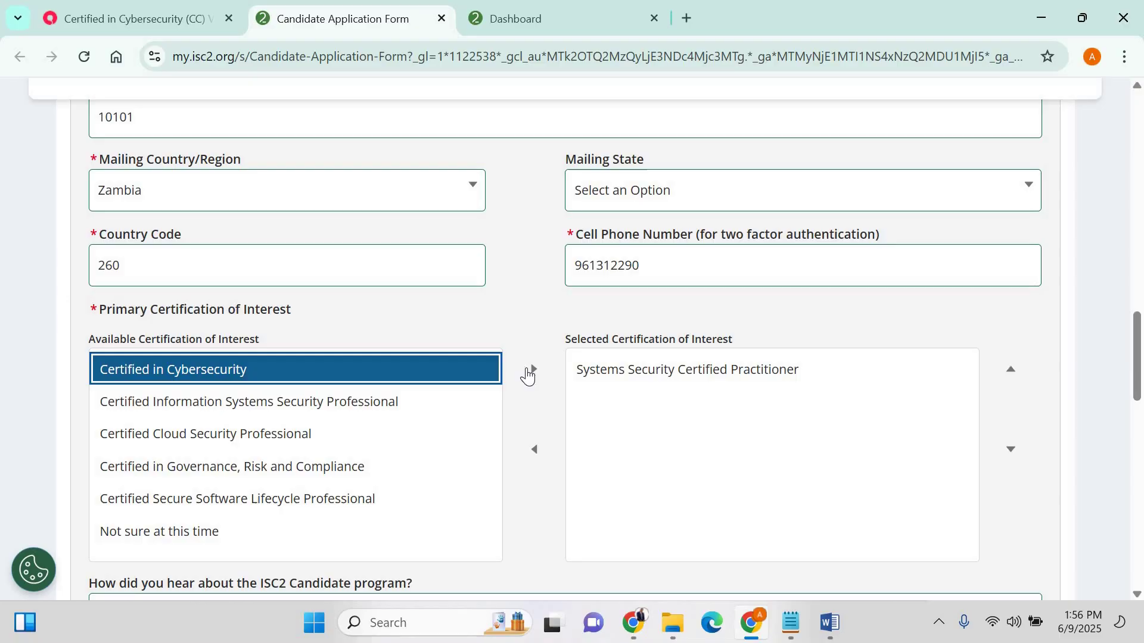
click(533, 372)
click(720, 380)
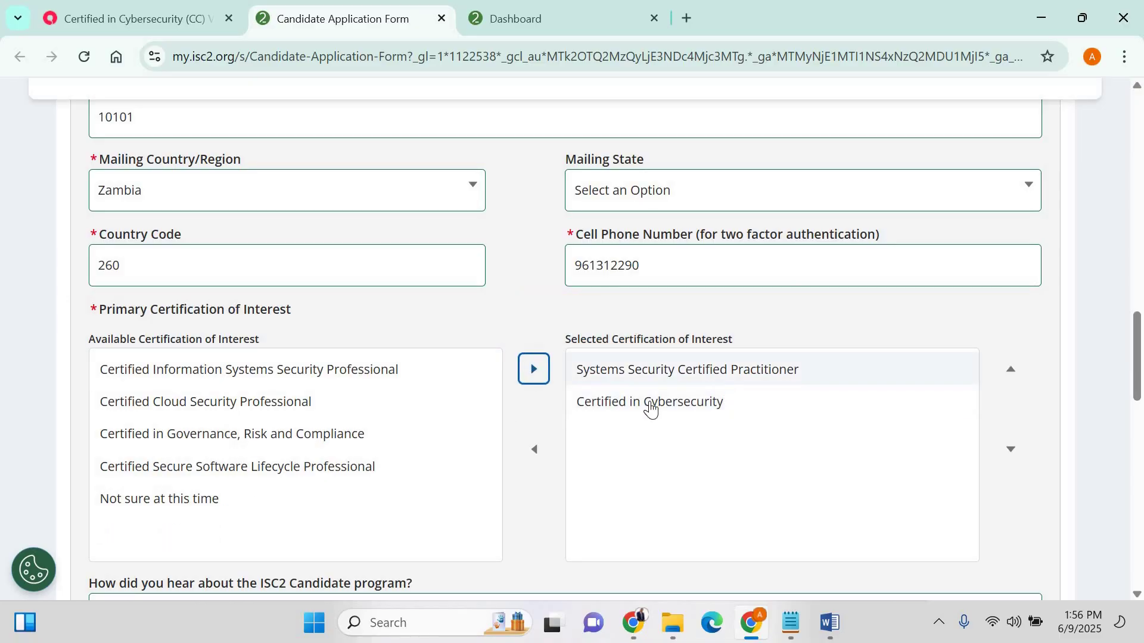
click(546, 463)
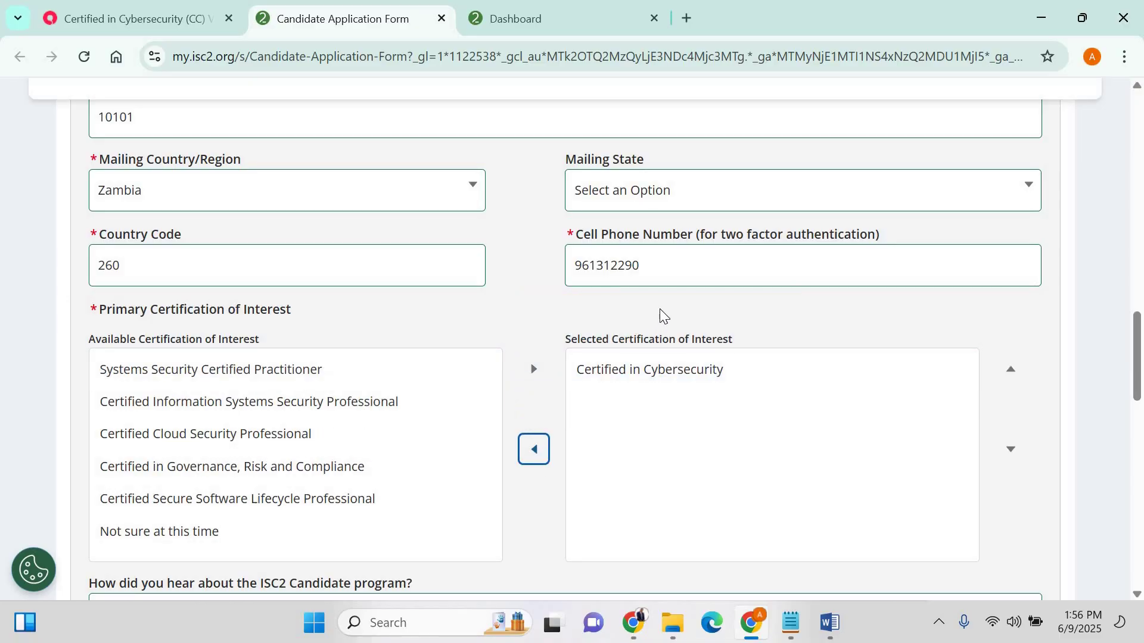
Highlight Certified in Cybersecurity in the selected list and review the remaining first-page questions
scroll(659, 309, down, 1)
click(657, 293)
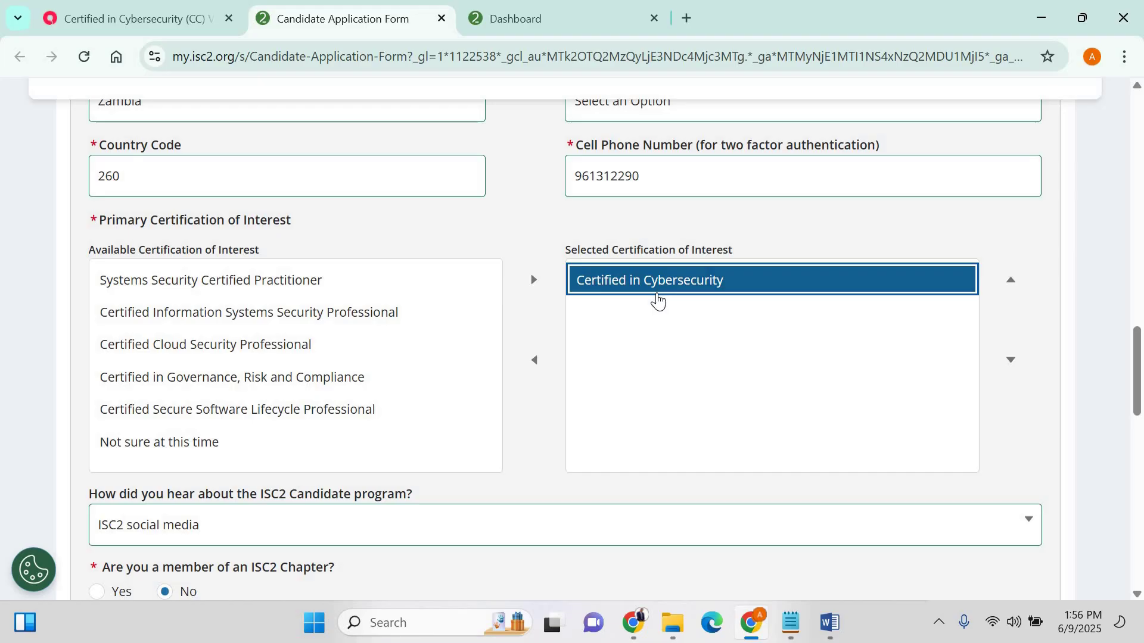
scroll(659, 298, down, 3)
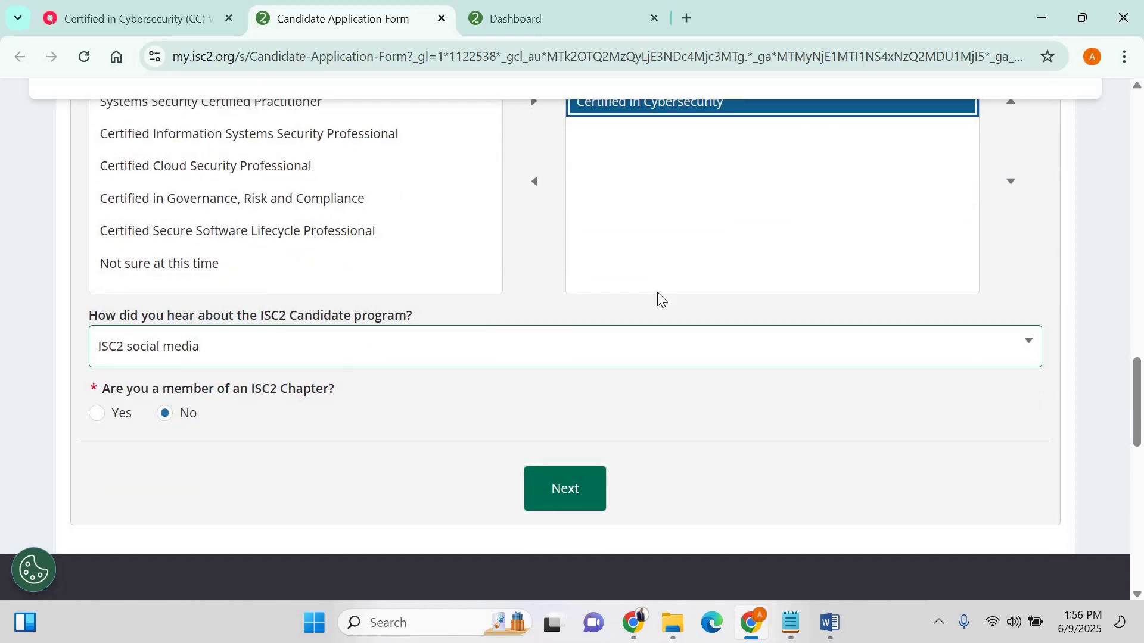
scroll(658, 298, up, 3)
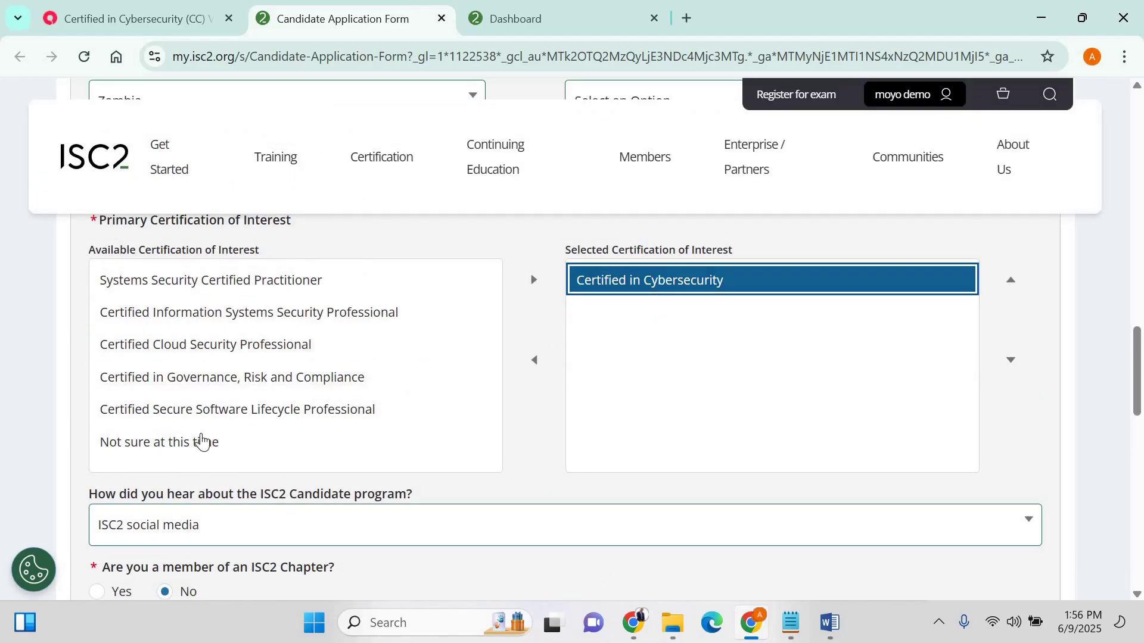
scroll(201, 406, down, 3)
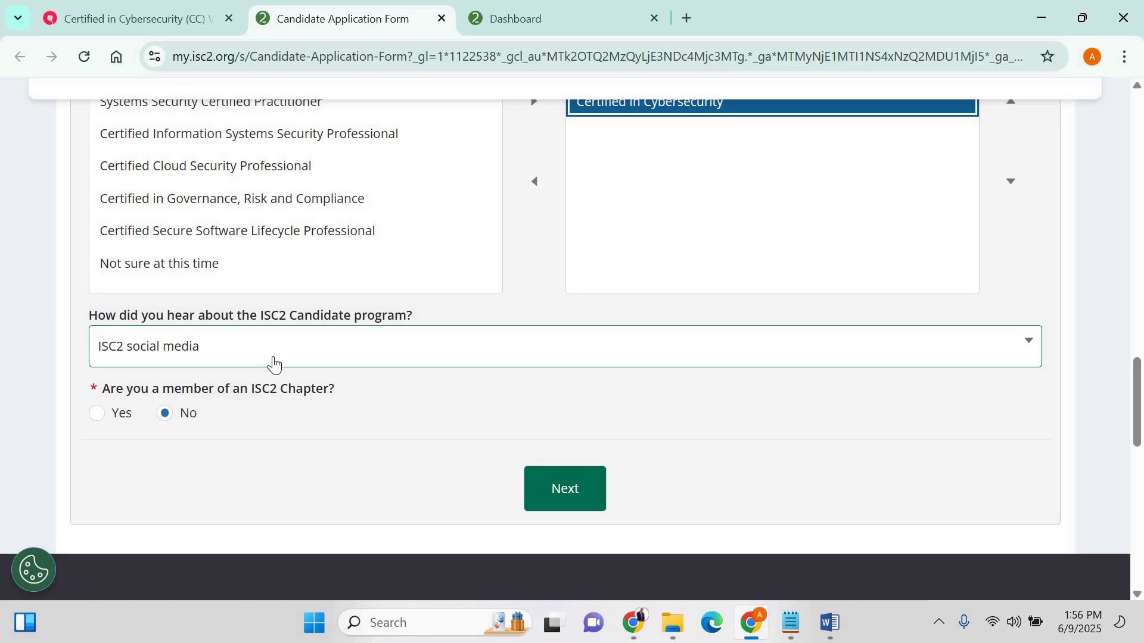
Advance past application pages 1 and 2, then submit the demographic page
click(547, 488)
scroll(502, 357, down, 3)
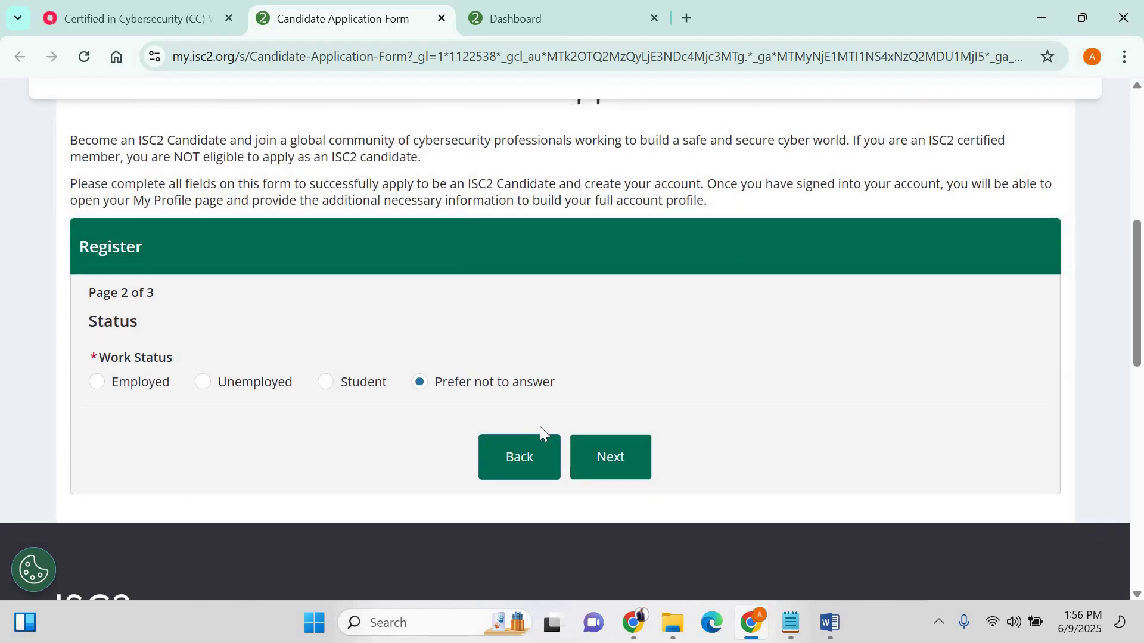
click(605, 458)
scroll(559, 304, down, 7)
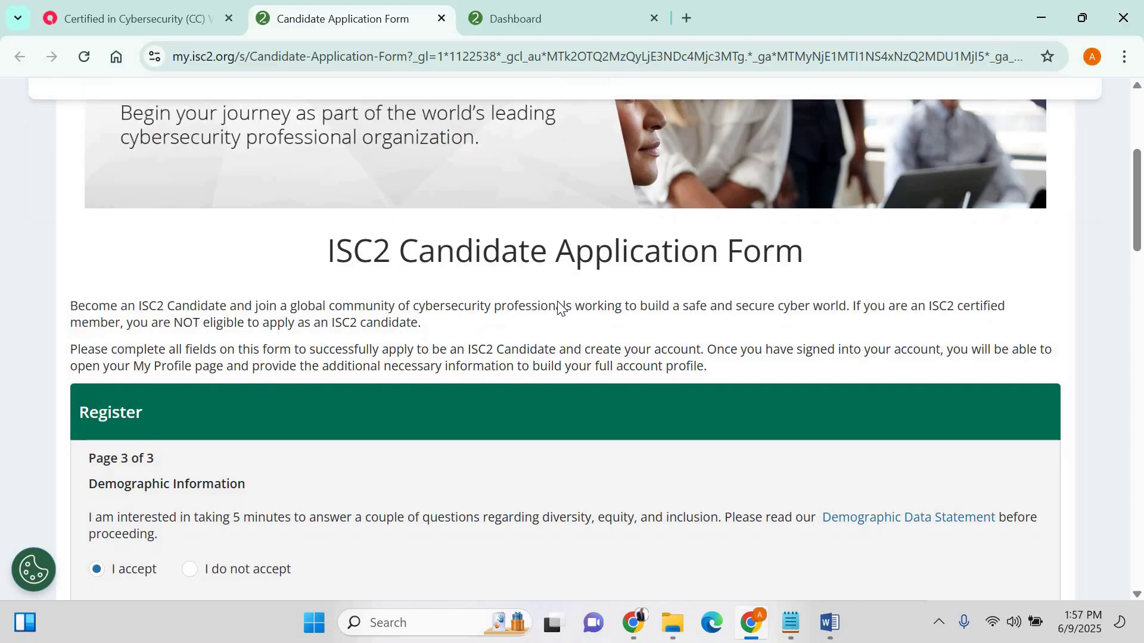
scroll(233, 209, down, 10)
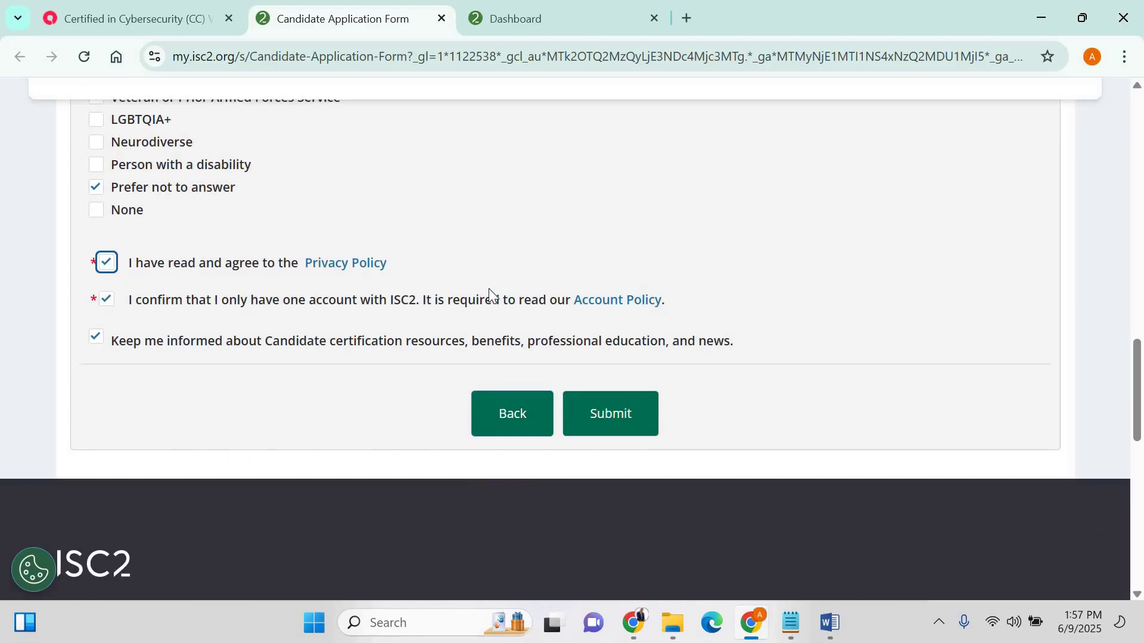
click(613, 412)
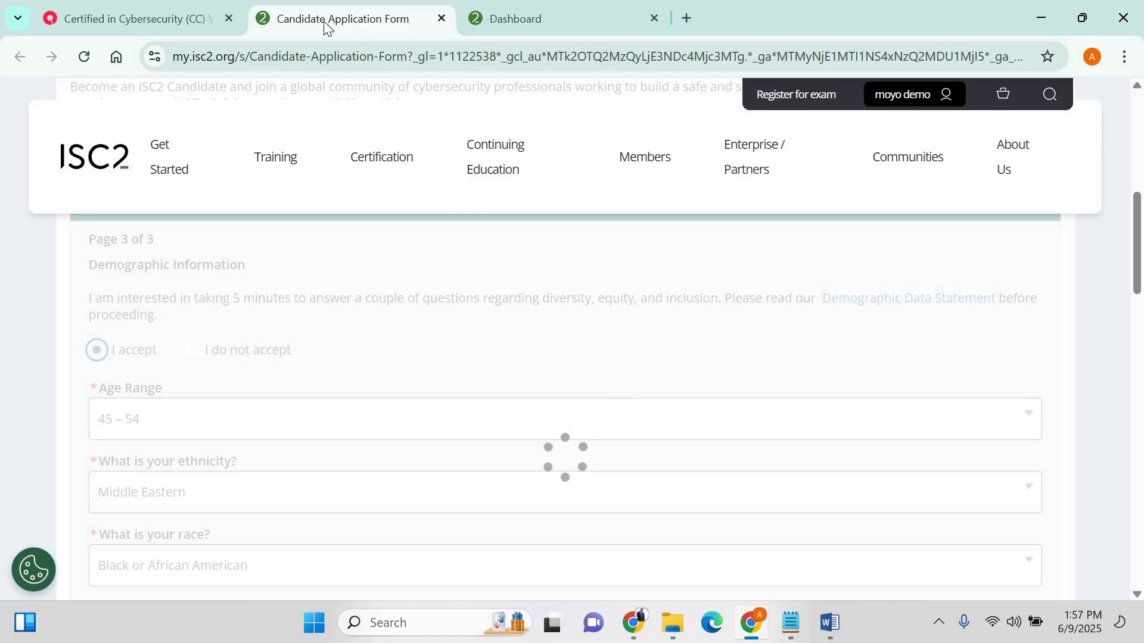
Check the voucher instructions, then scroll the Candidate Benefits page down to Exam Preparation
click(164, 19)
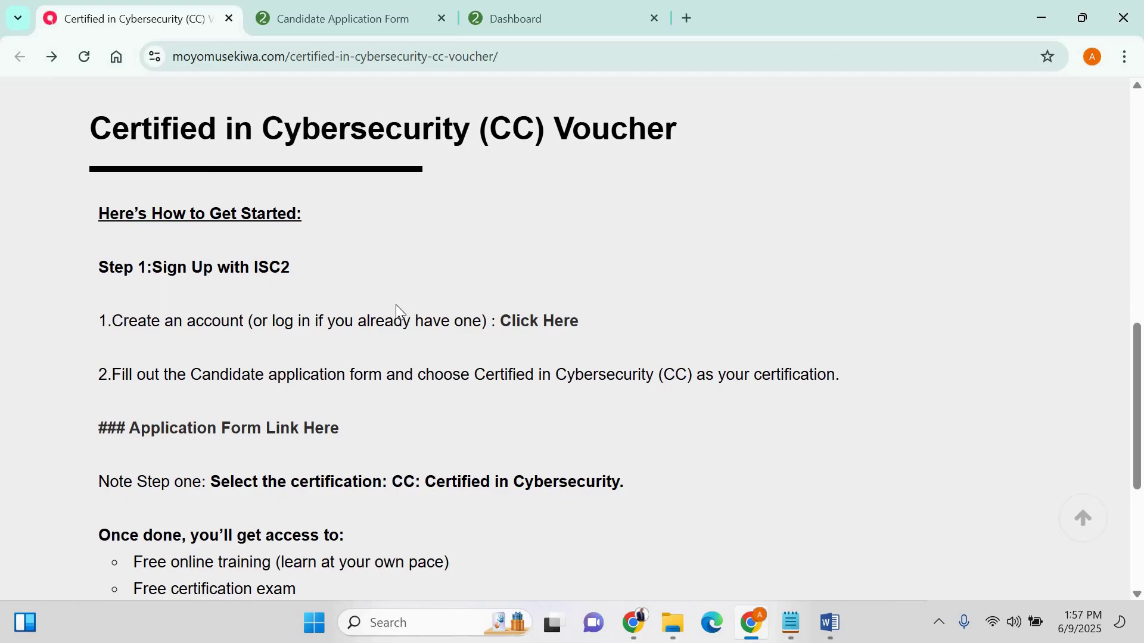
drag(1136, 373, 1141, 497)
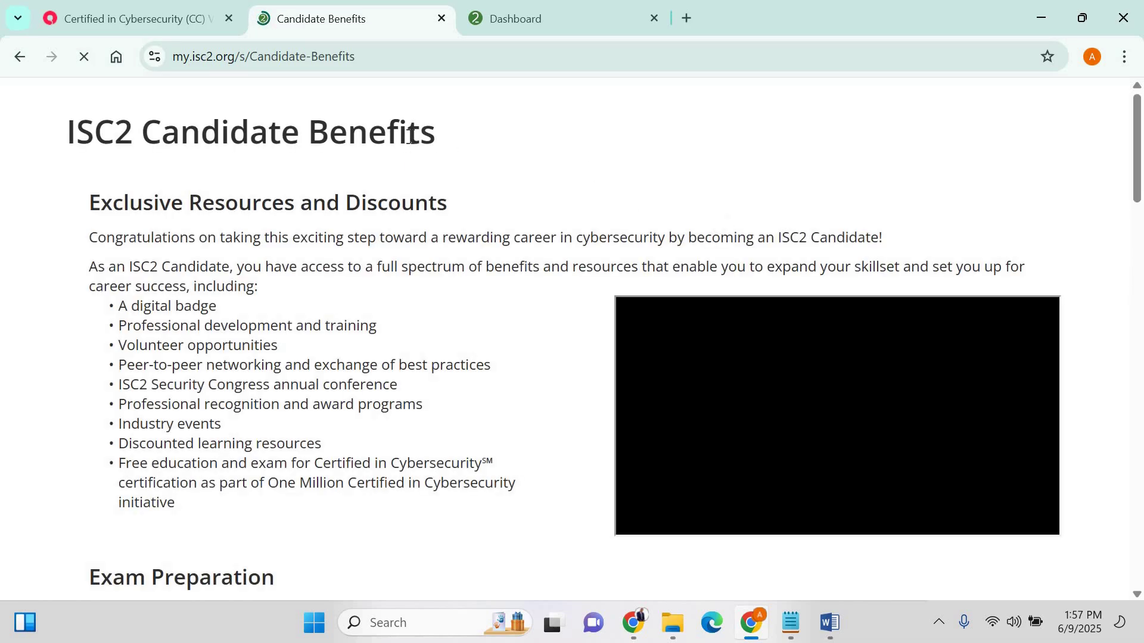
scroll(409, 137, down, 6)
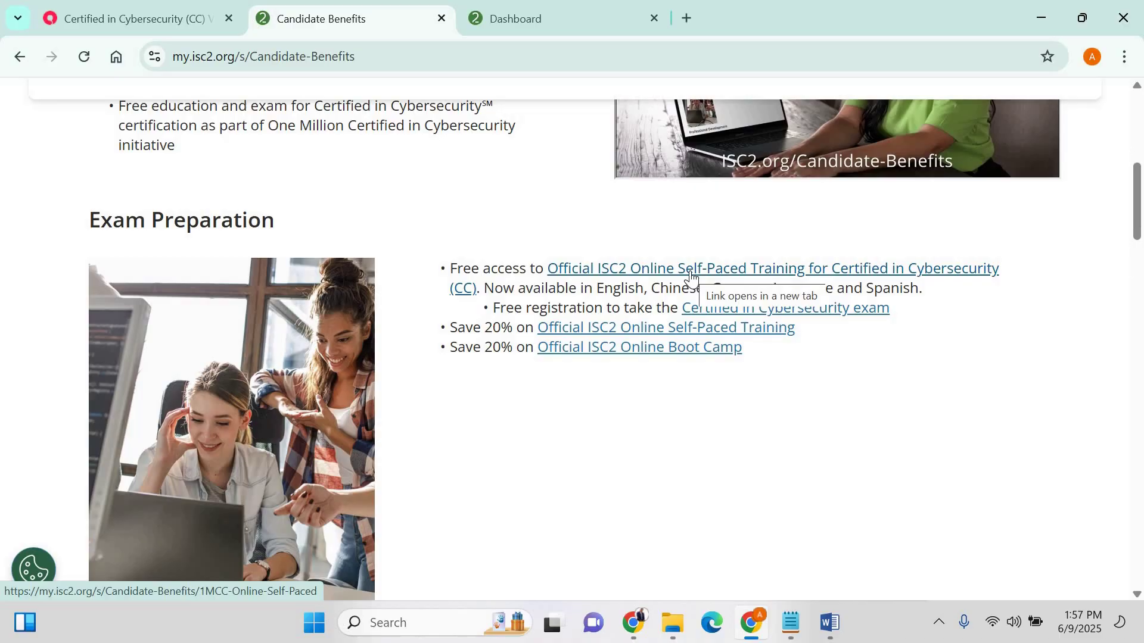
Scroll to the CC Exam row under Courses and Exams and choose Schedule
click(166, 25)
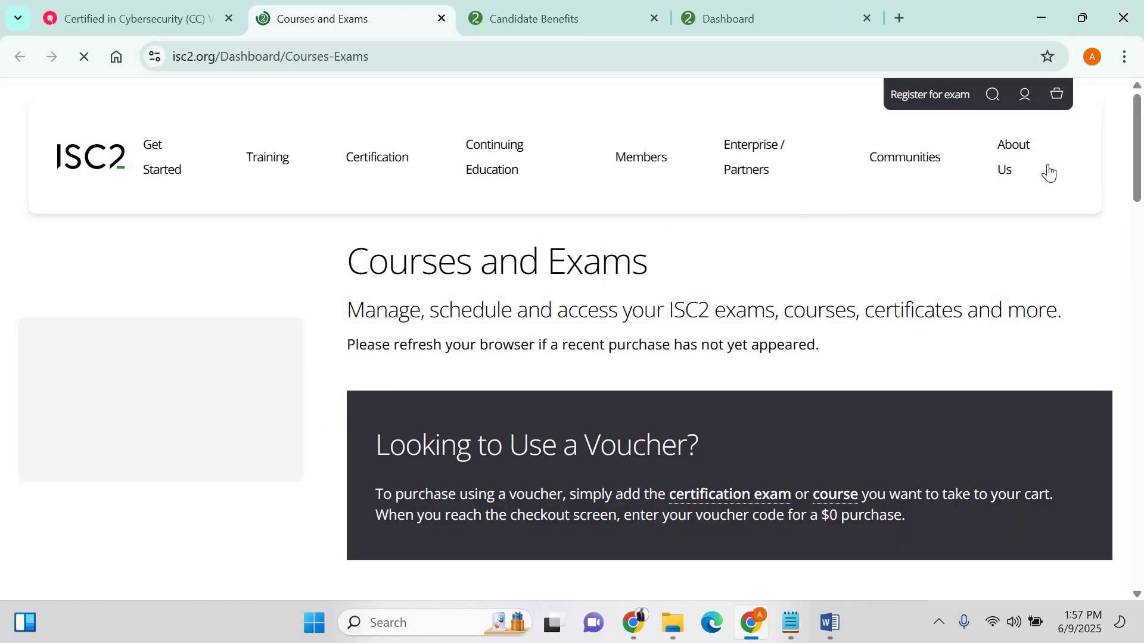
scroll(1141, 181, down, 2)
scroll(1141, 181, down, 4)
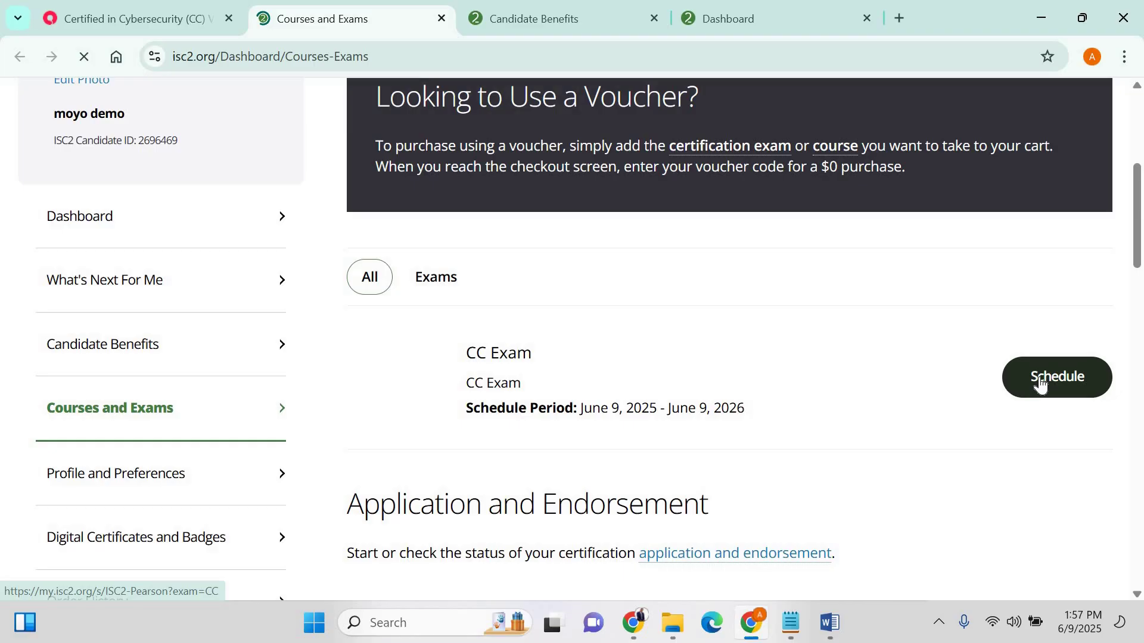
click(1042, 381)
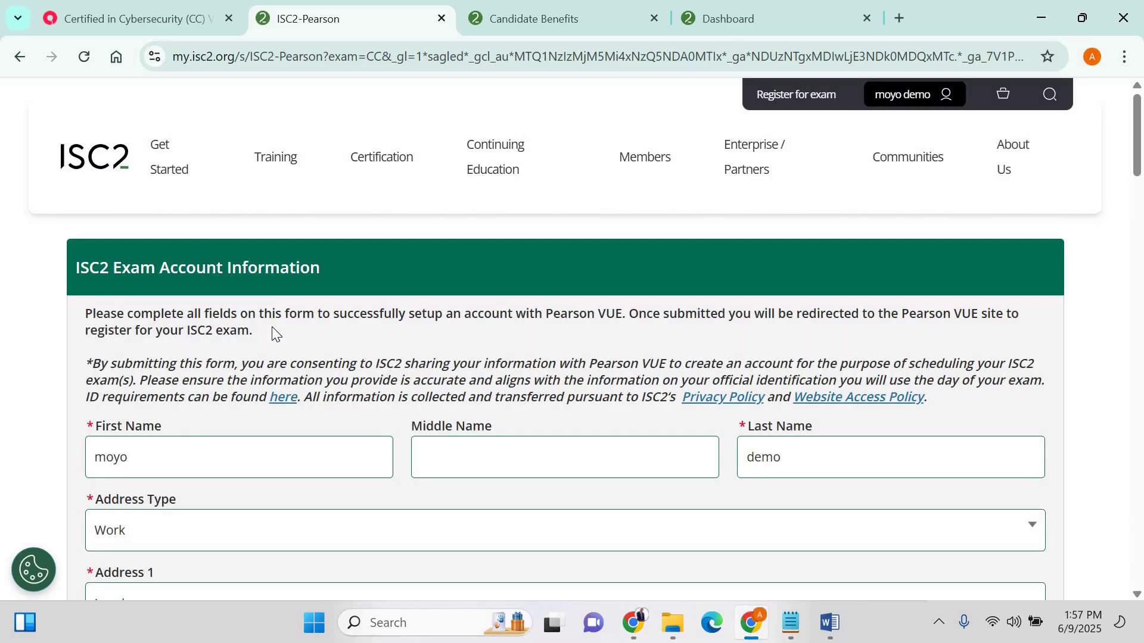
Keep Work as the address type and review the exam account details
scroll(272, 327, down, 3)
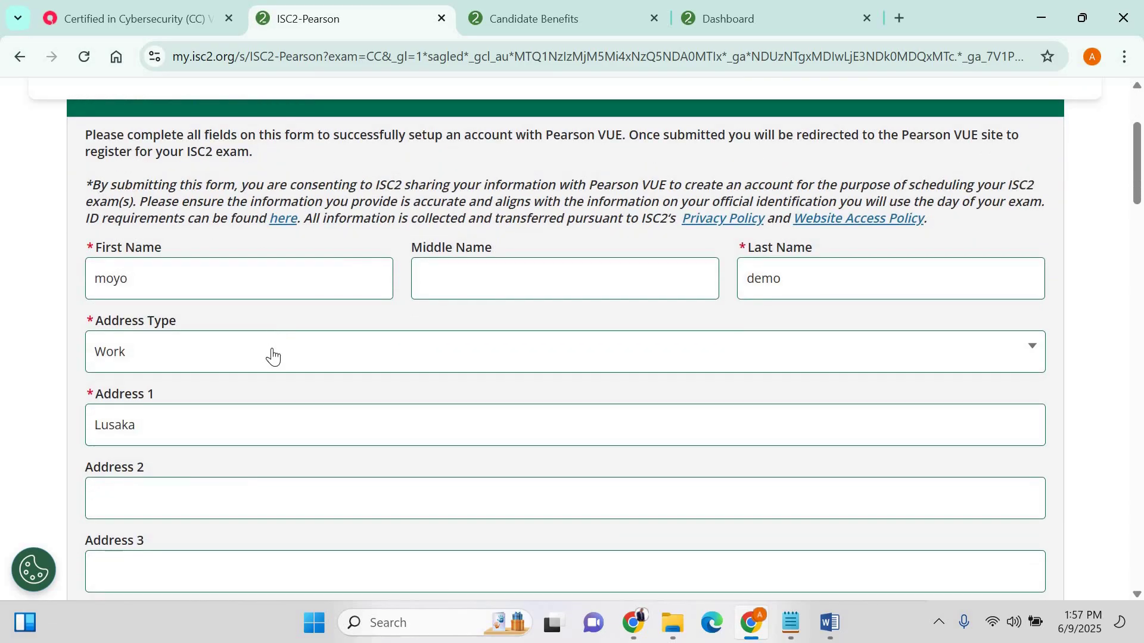
click(273, 356)
click(273, 353)
scroll(275, 351, down, 3)
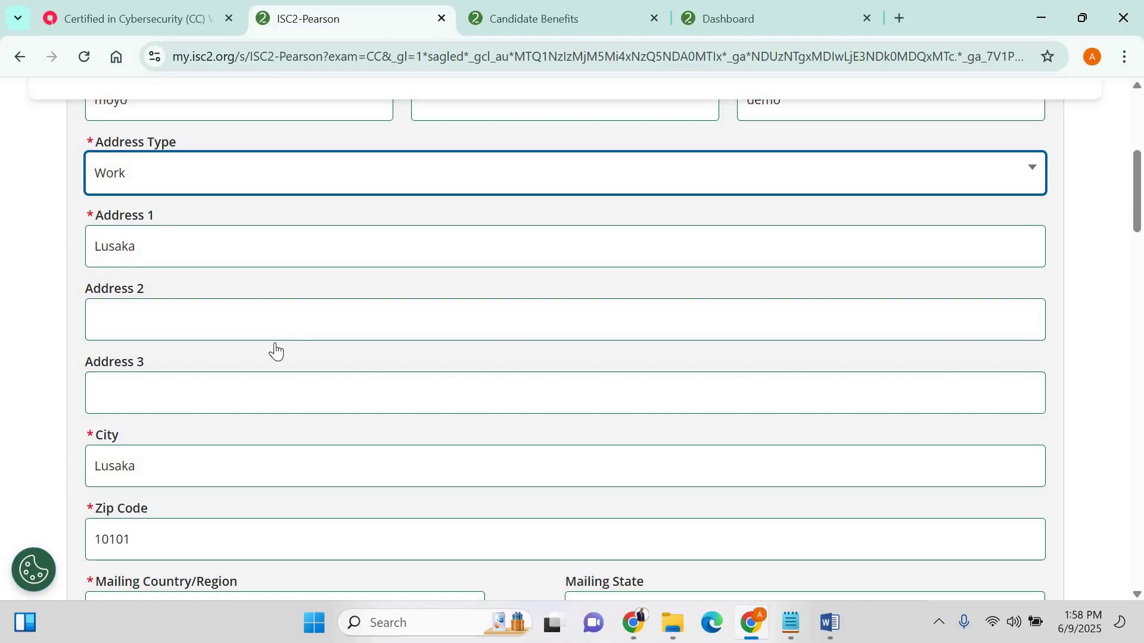
scroll(276, 351, down, 8)
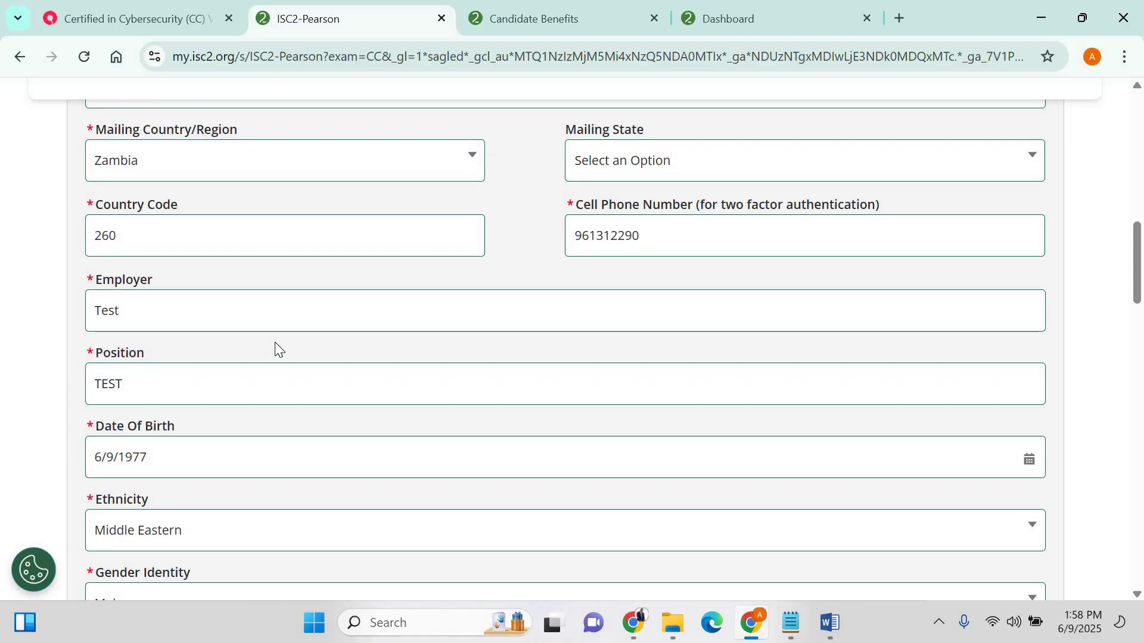
scroll(276, 350, down, 12)
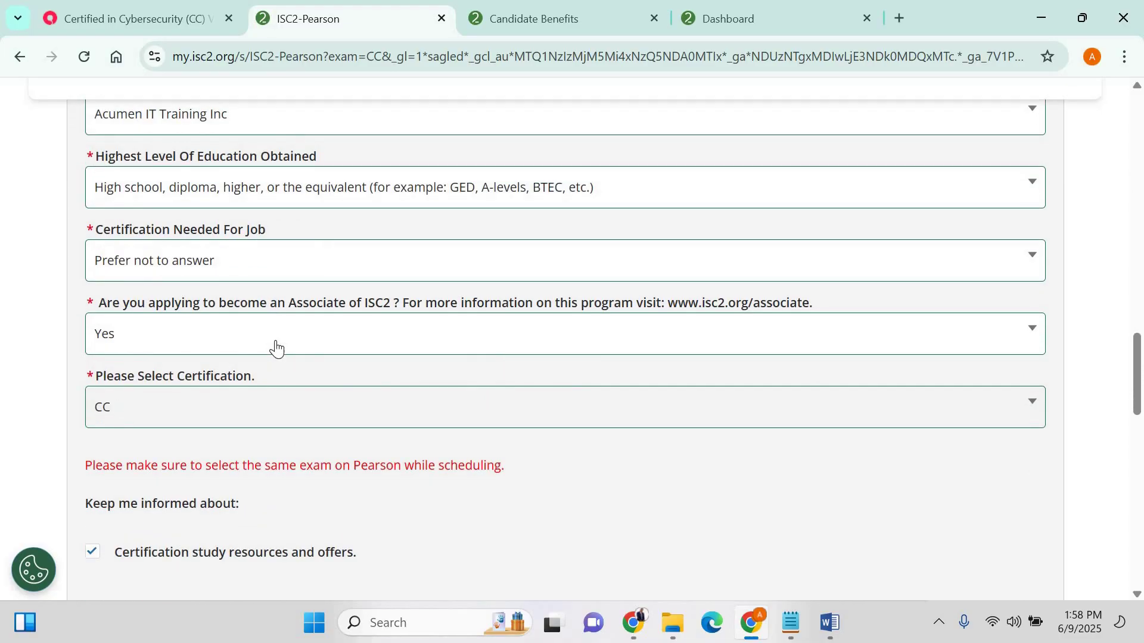
scroll(275, 345, down, 3)
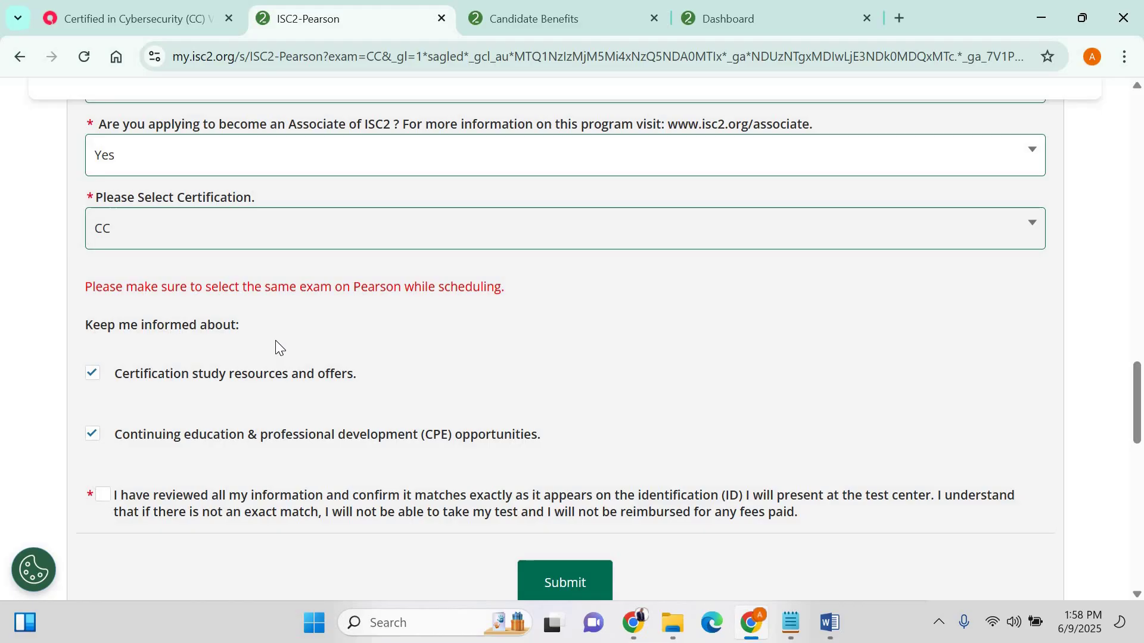
Tick 'I have reviewed all my information' and submit the exam account form
click(102, 495)
scroll(538, 296, up, 6)
scroll(538, 292, down, 9)
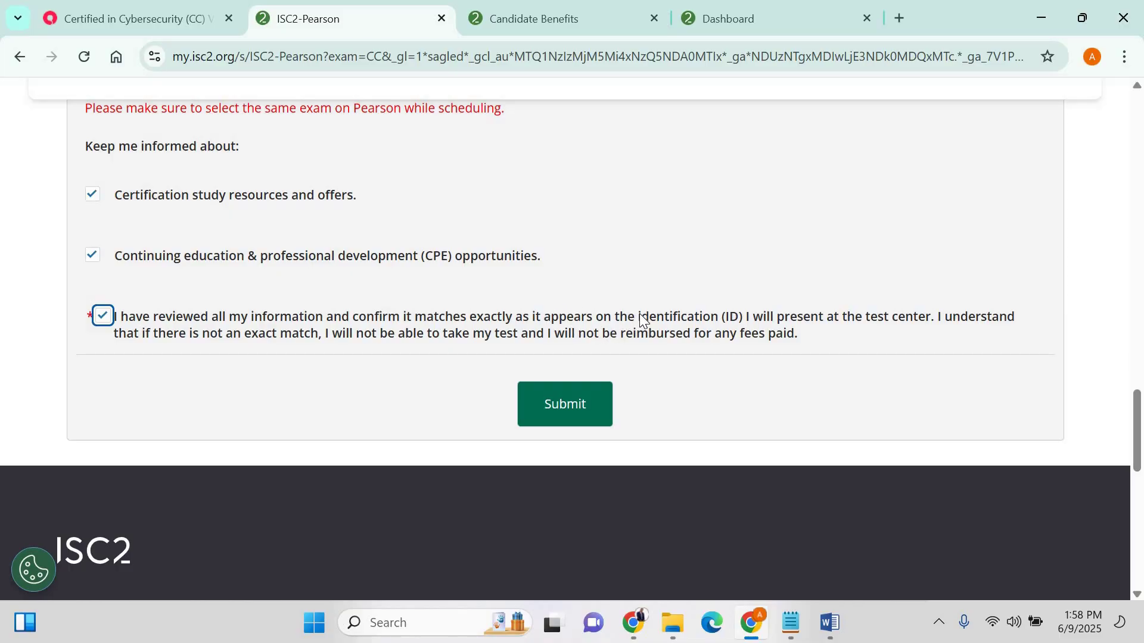
drag(640, 320, 740, 322)
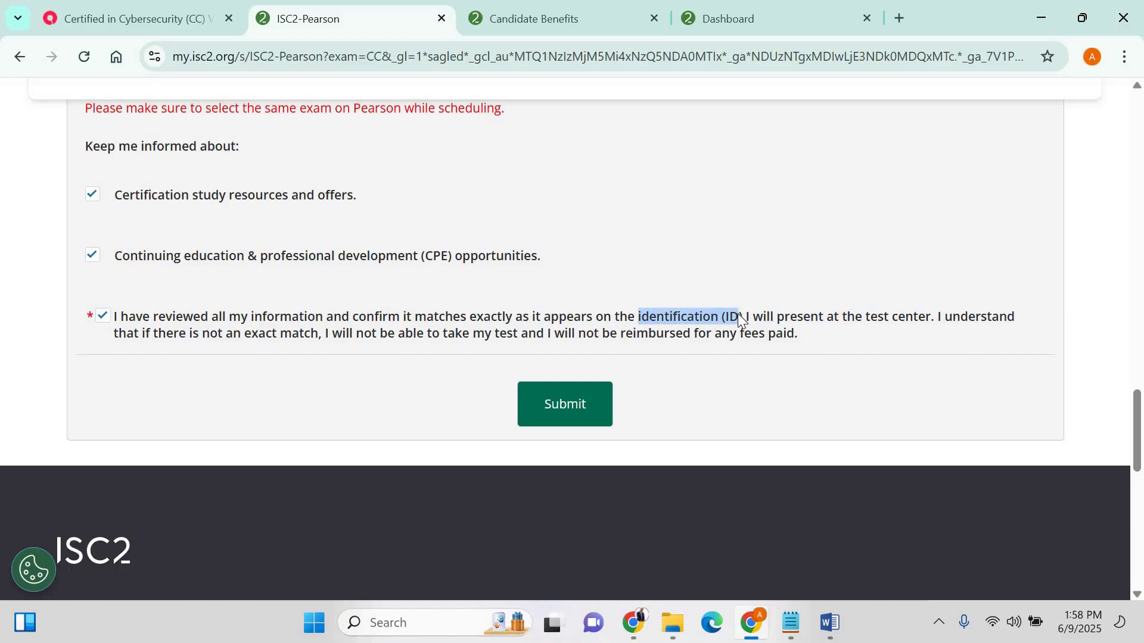
click(566, 410)
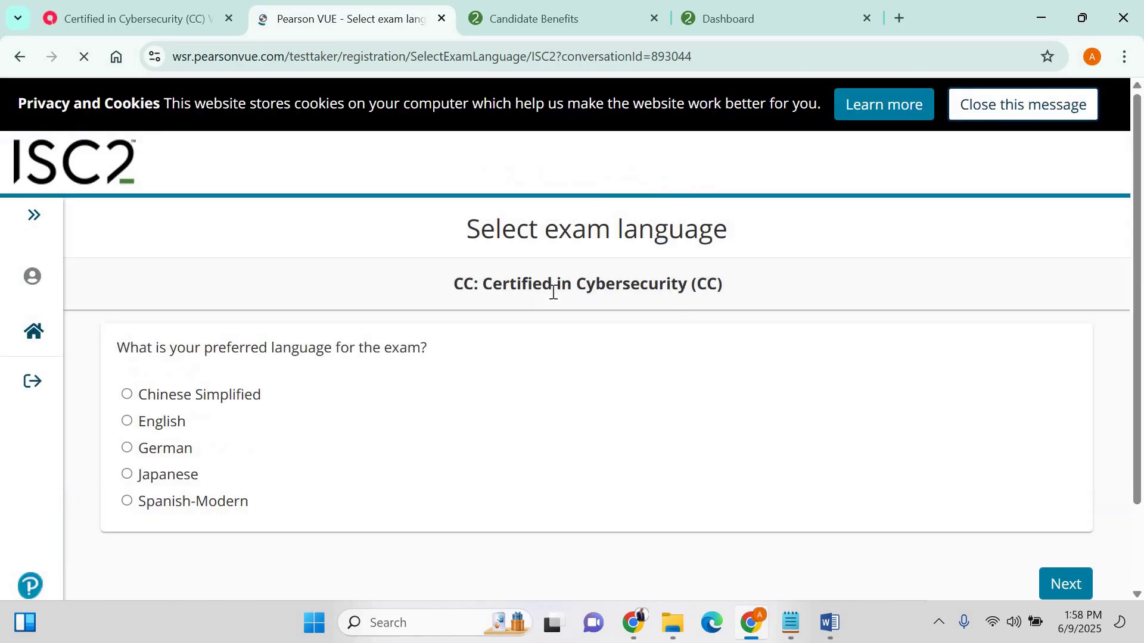
Choose English as the exam language and agree to the ISC2 policies
click(127, 422)
click(1067, 585)
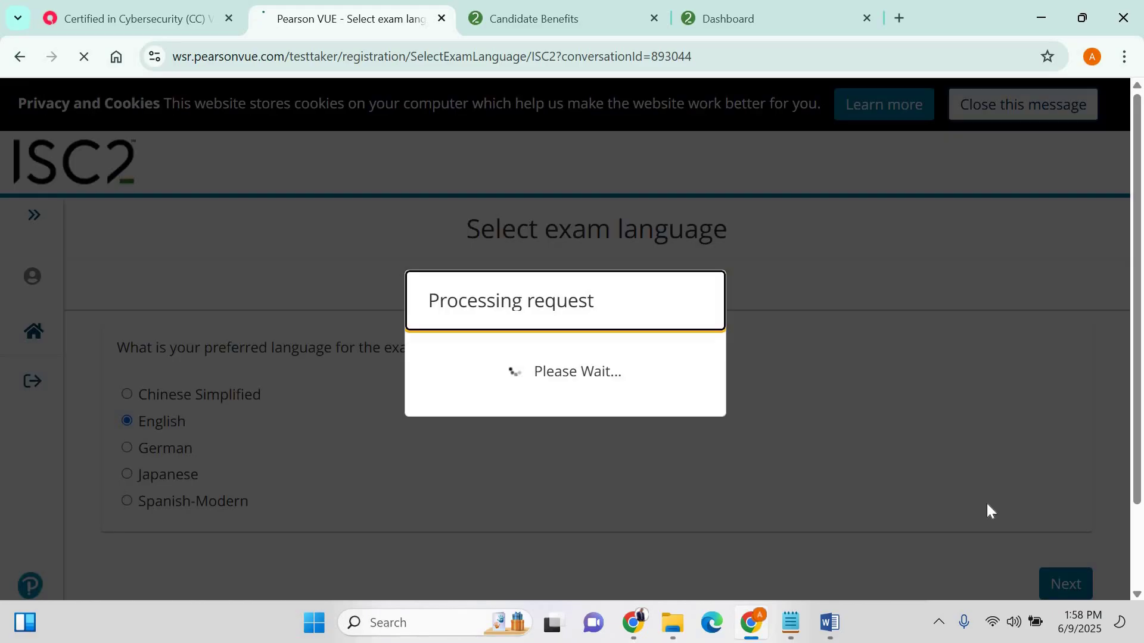
scroll(884, 247, down, 7)
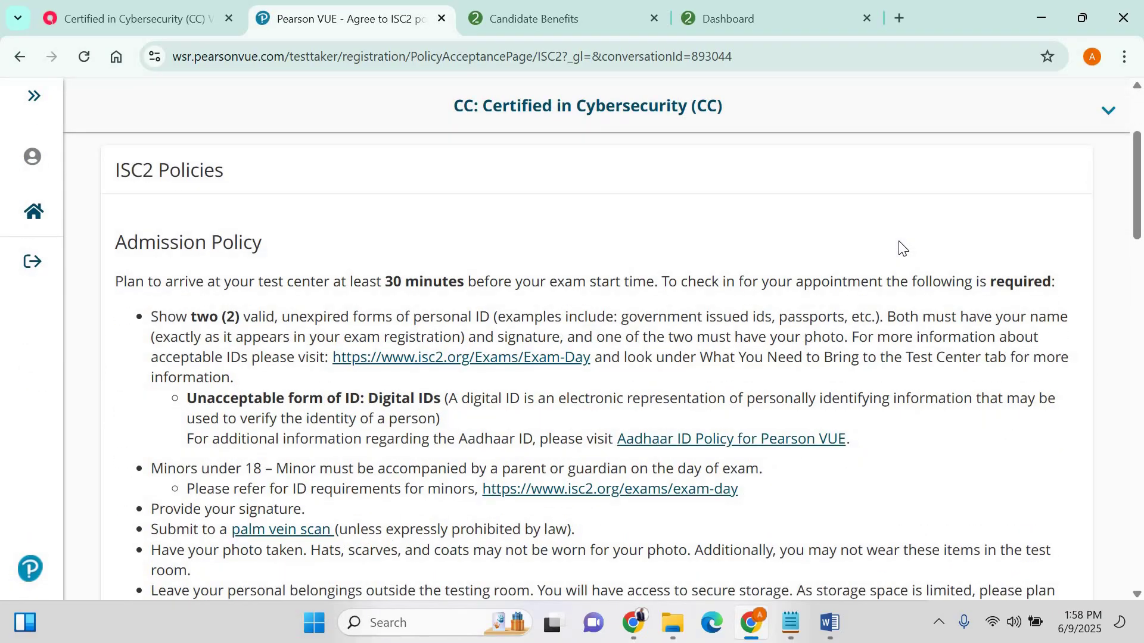
scroll(899, 248, down, 15)
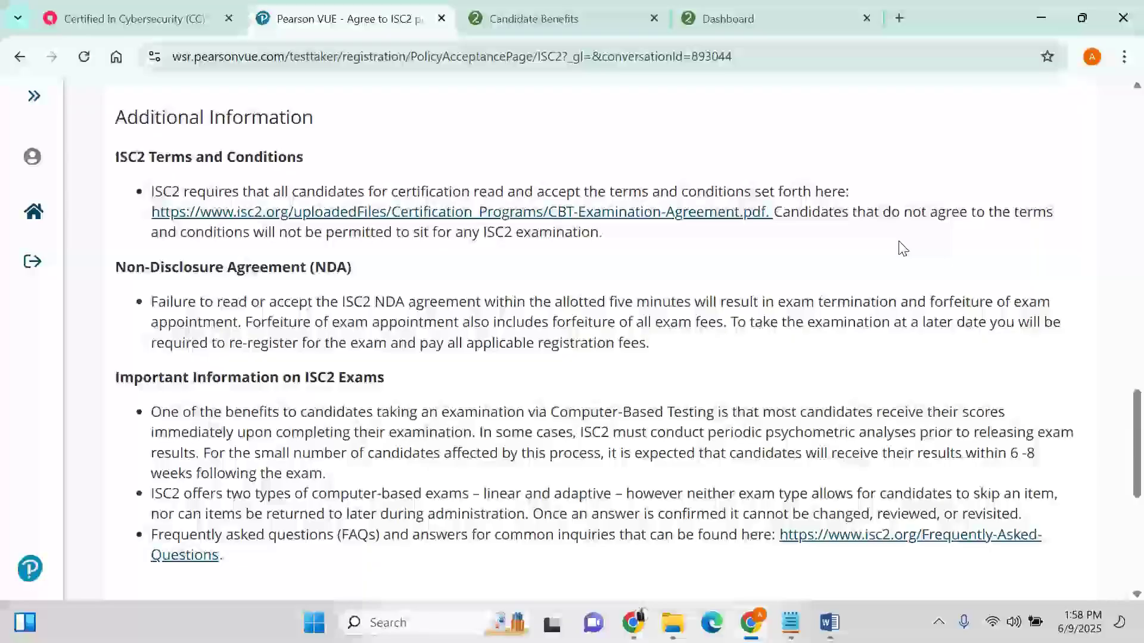
scroll(1076, 390, down, 1)
click(1041, 485)
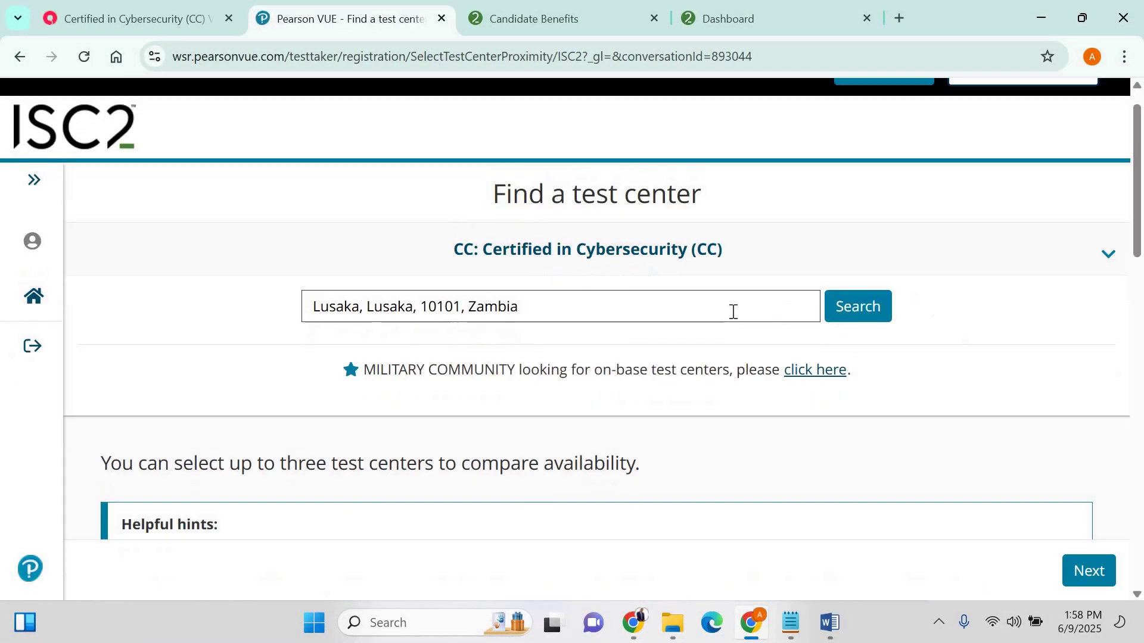
Replace the location search text with 'Zambia' and search for test centers
triple_click(409, 315)
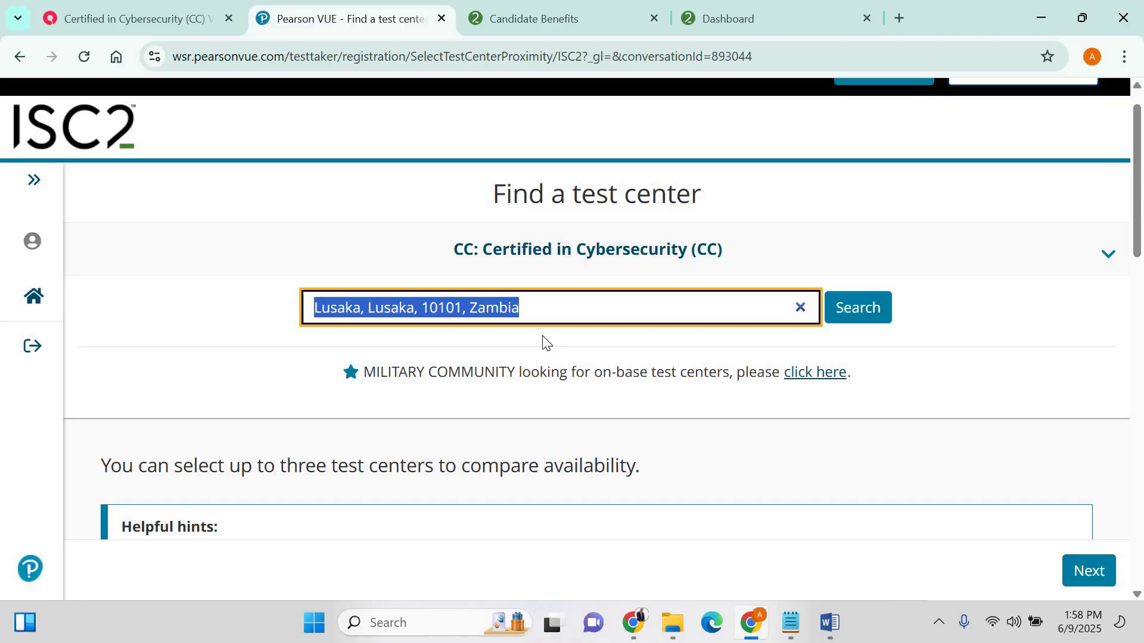
key(BackSpace)
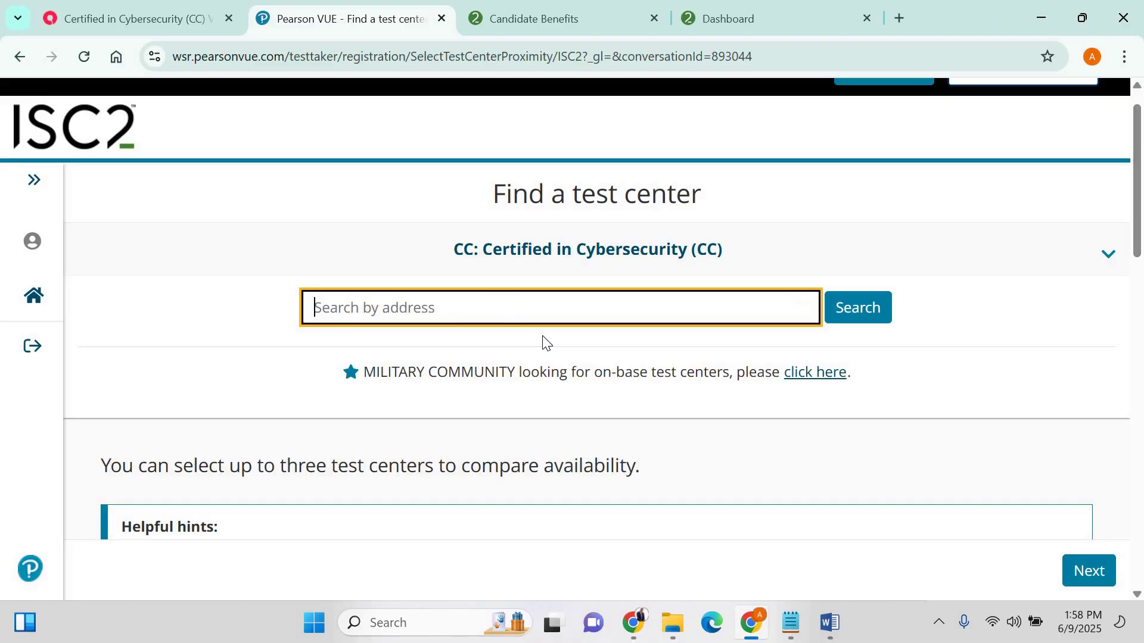
text(Za)
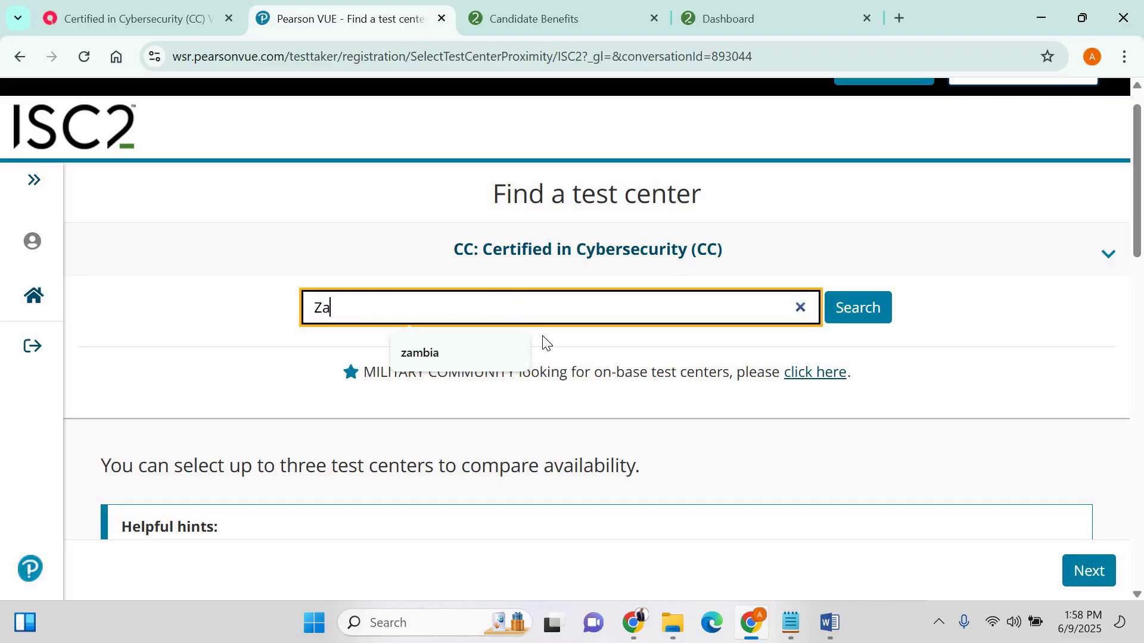
text(mbia)
click(838, 315)
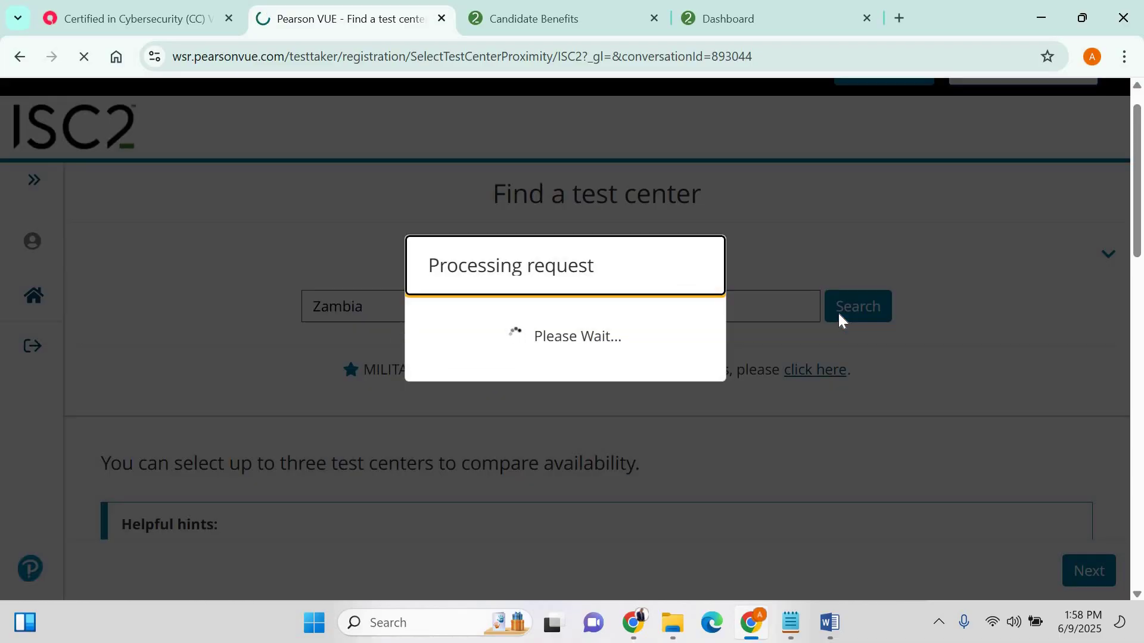
Load more centers, tick IT-IQ in Lusaka (160.2 mi) and continue to appointment search
scroll(838, 313, down, 4)
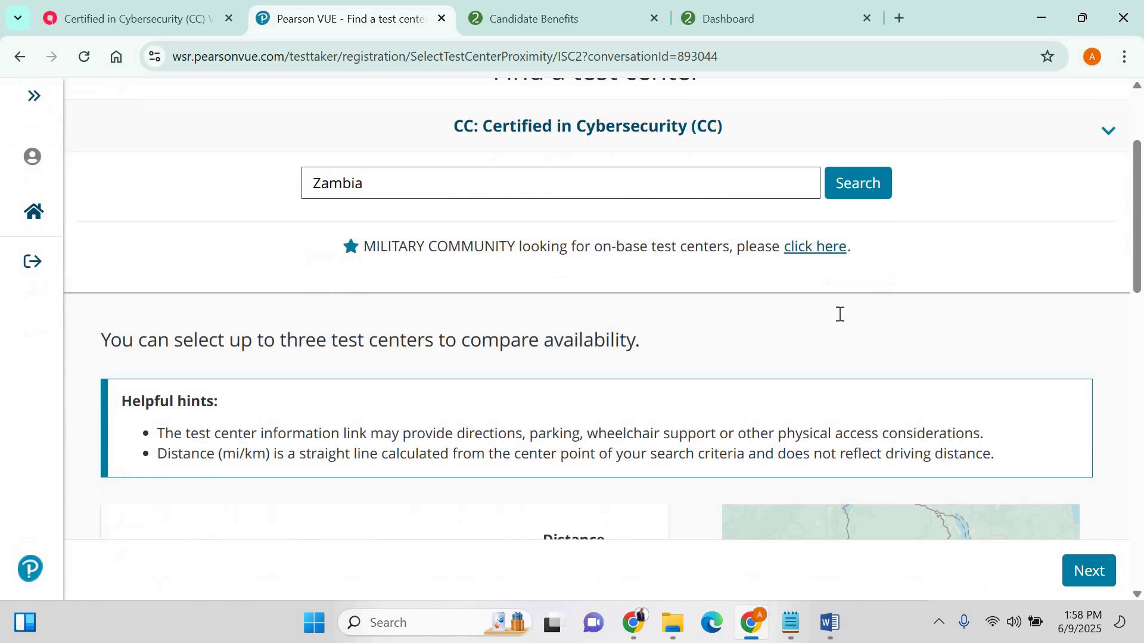
scroll(840, 315, down, 5)
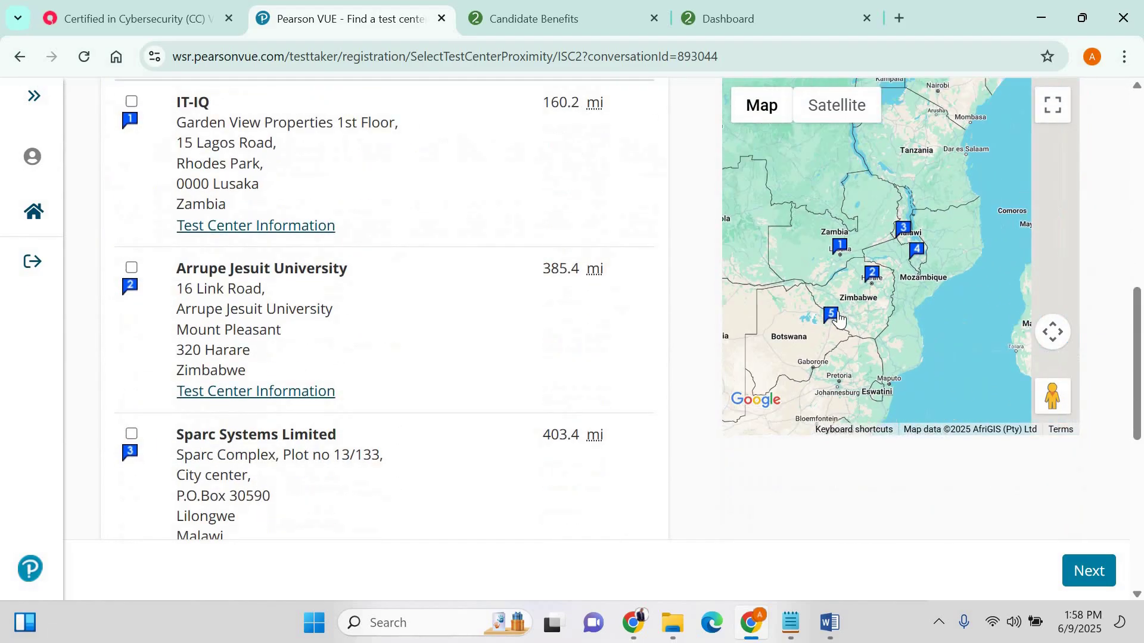
scroll(581, 352, down, 8)
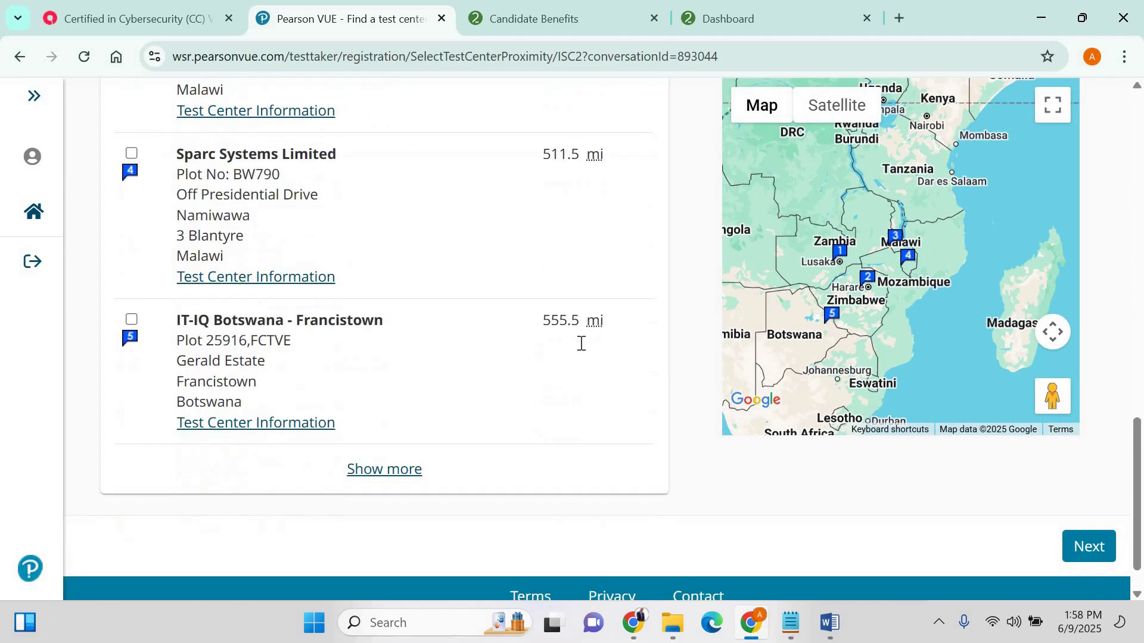
click(384, 427)
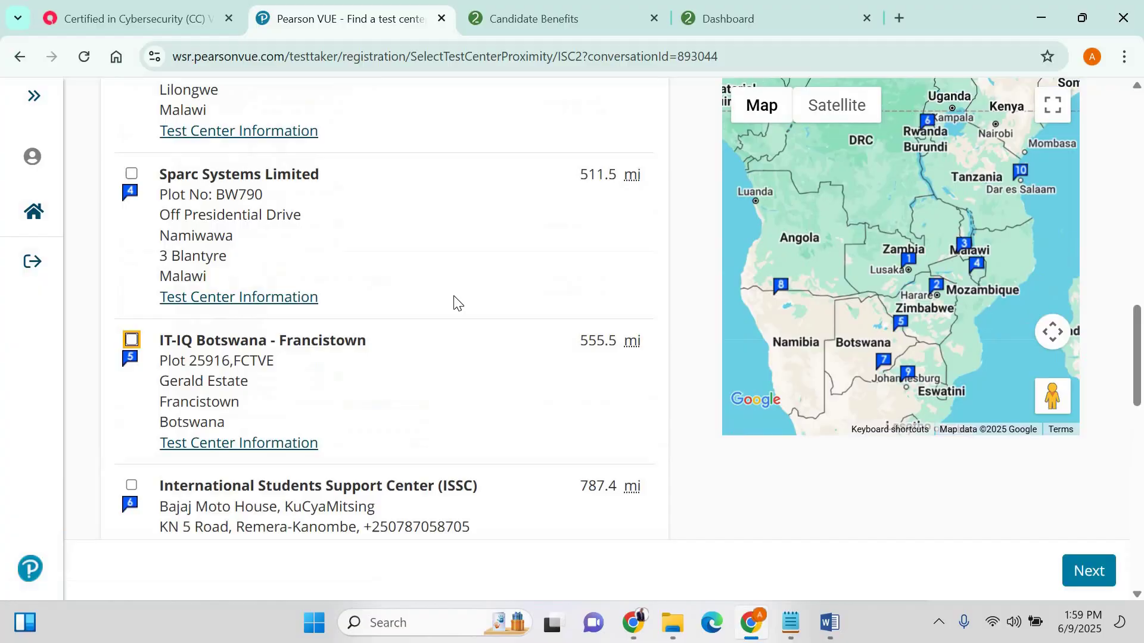
scroll(454, 302, down, 4)
scroll(455, 303, up, 15)
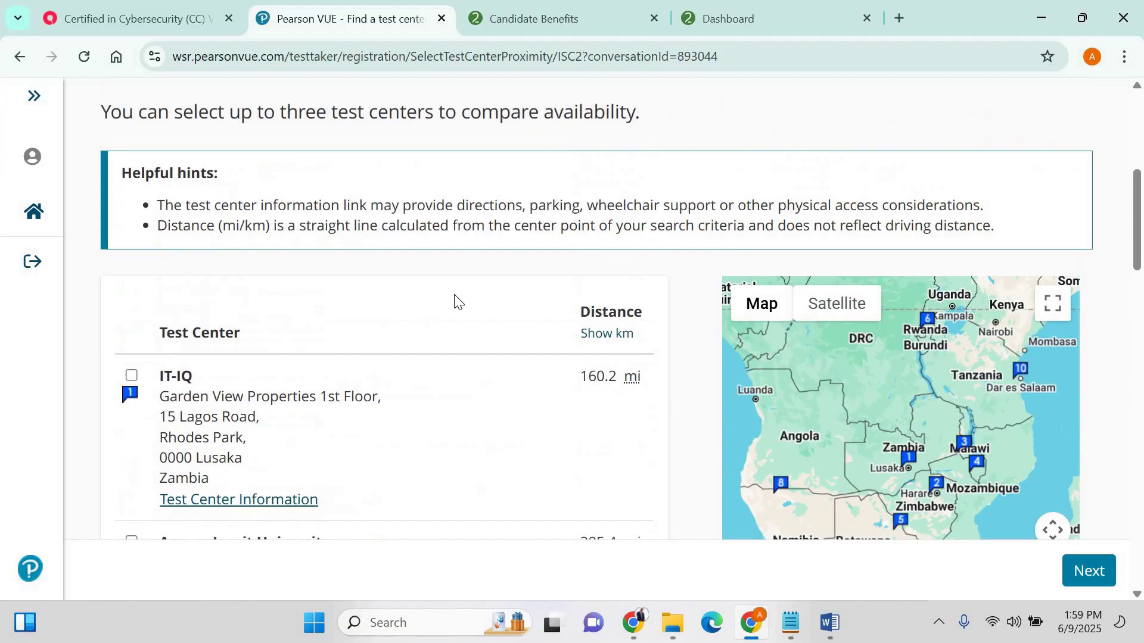
scroll(365, 337, down, 7)
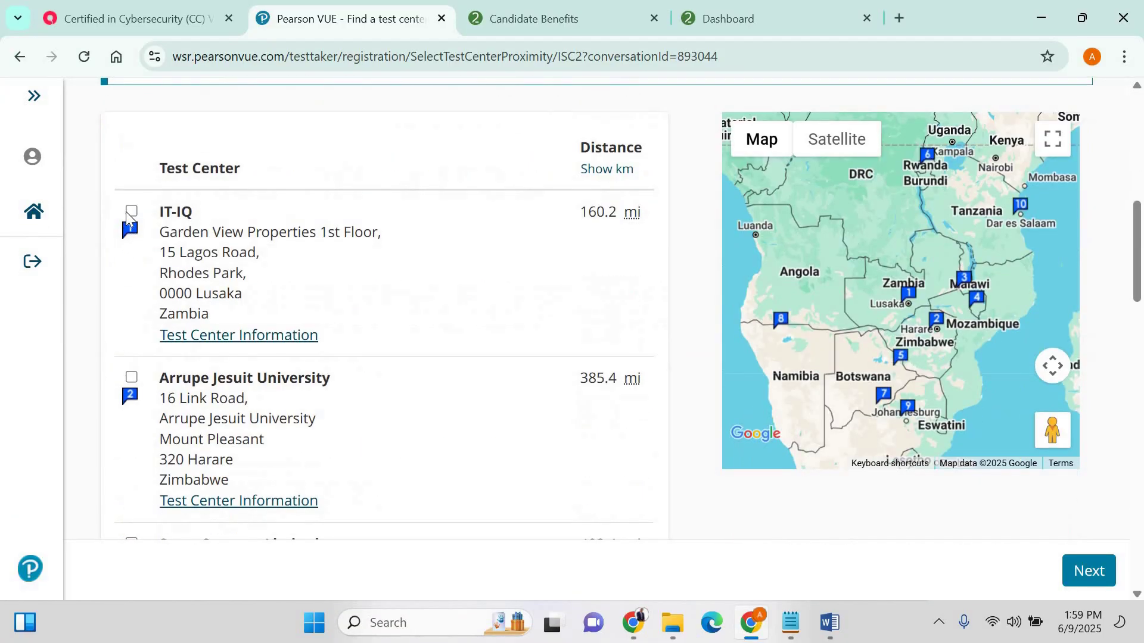
click(129, 211)
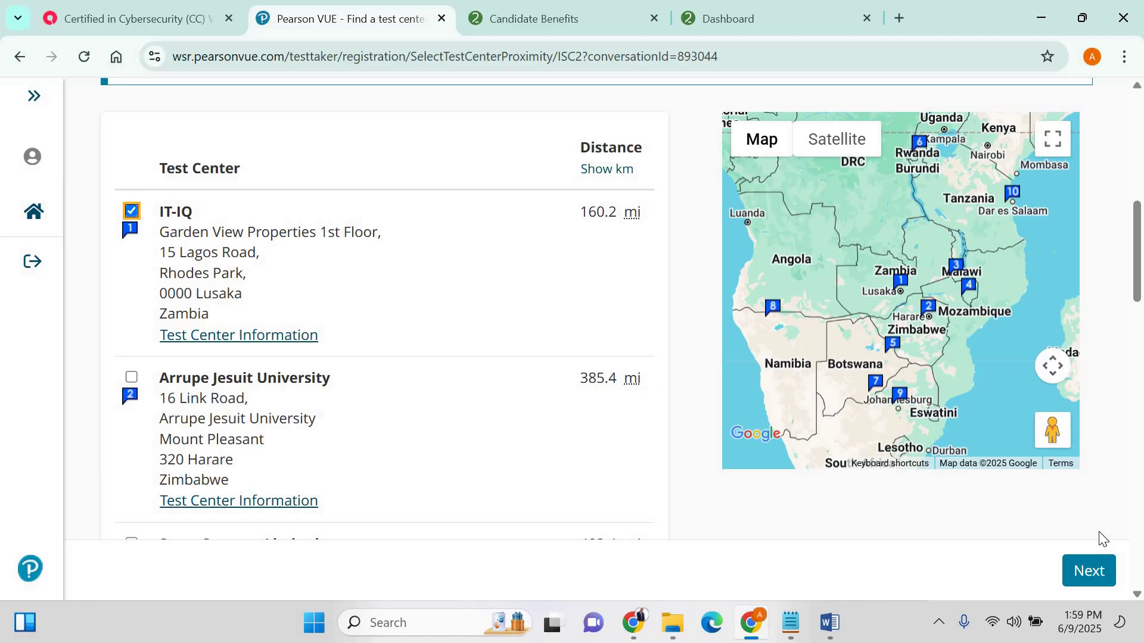
click(1085, 573)
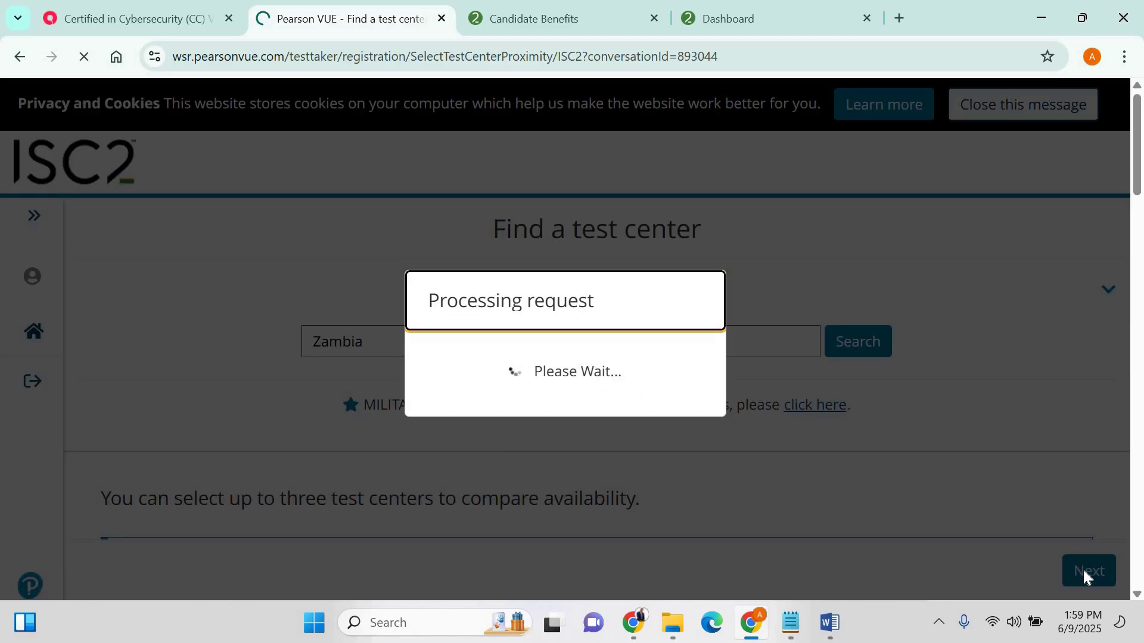
Move the calendar ahead to September 2025 and pick Monday, September 1
scroll(587, 385, down, 8)
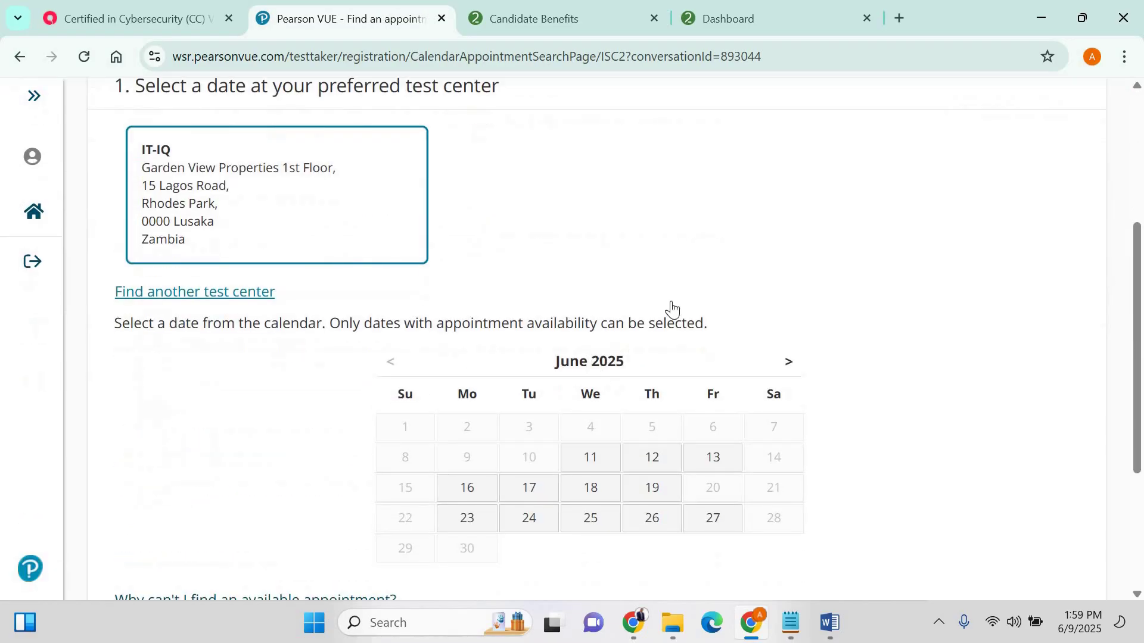
click(790, 183)
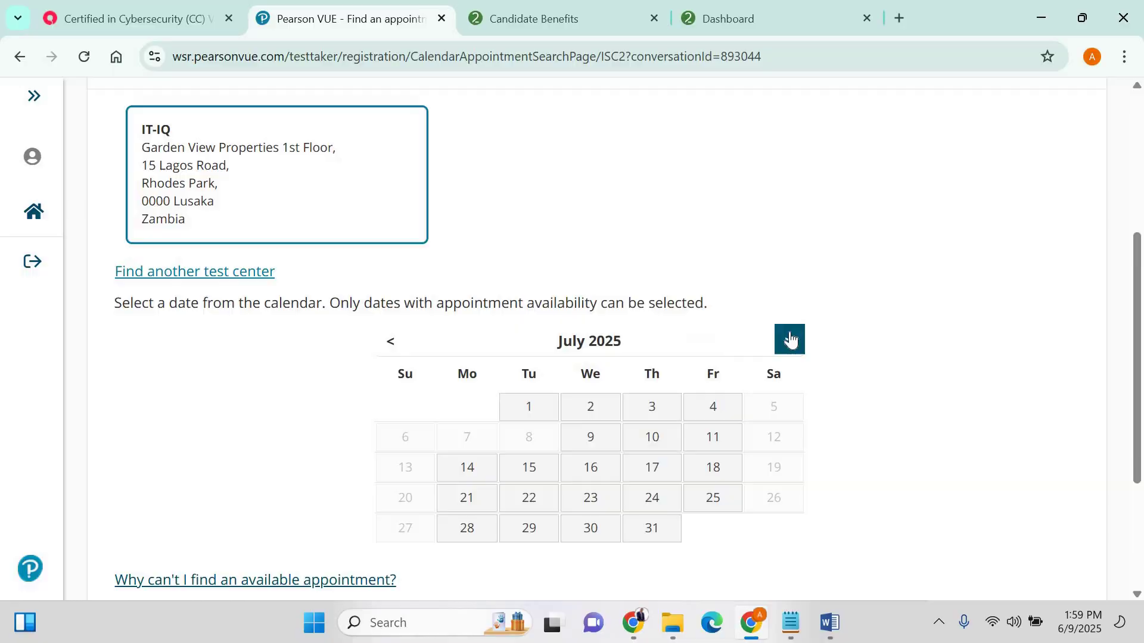
click(790, 336)
click(790, 334)
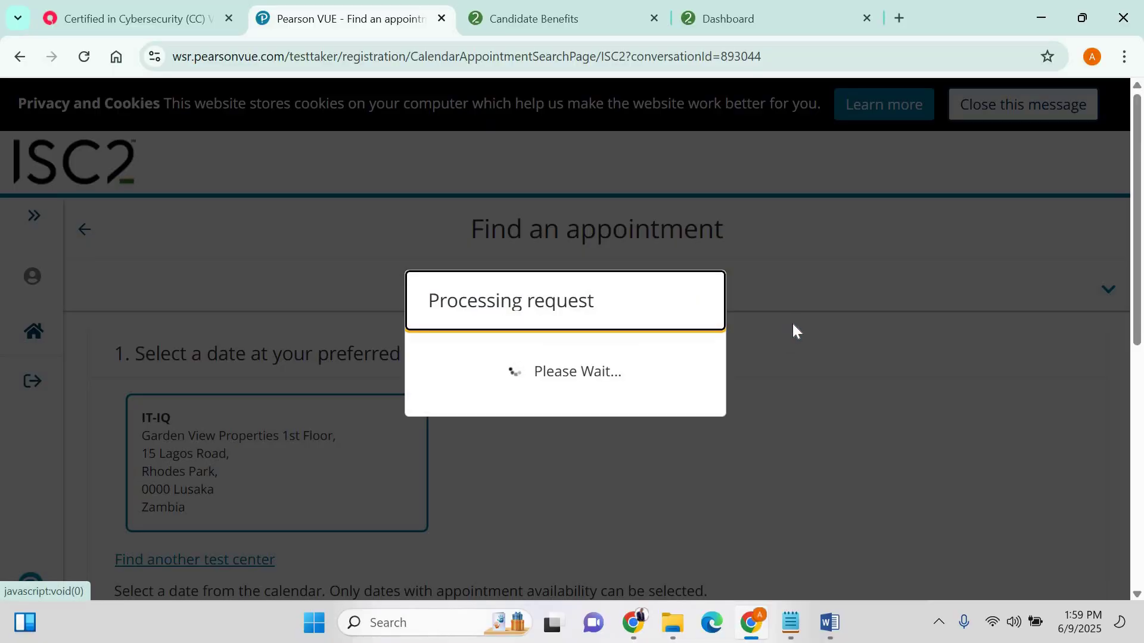
click(467, 407)
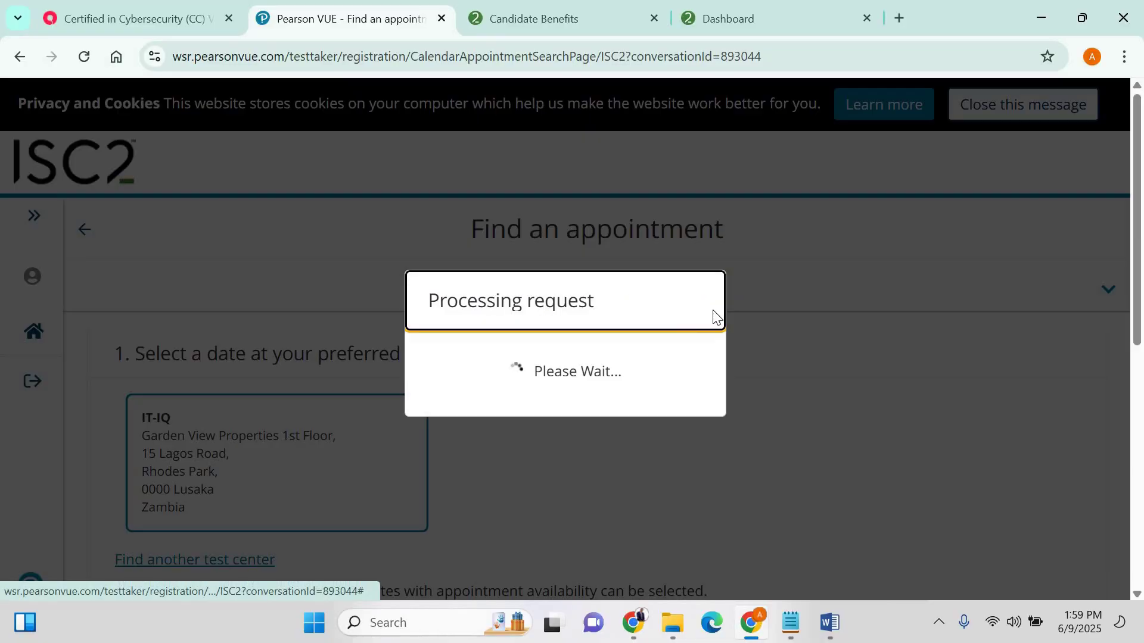
Keep 12-hour times and book the 8:30 AM appointment at IT-IQ
scroll(769, 316, down, 3)
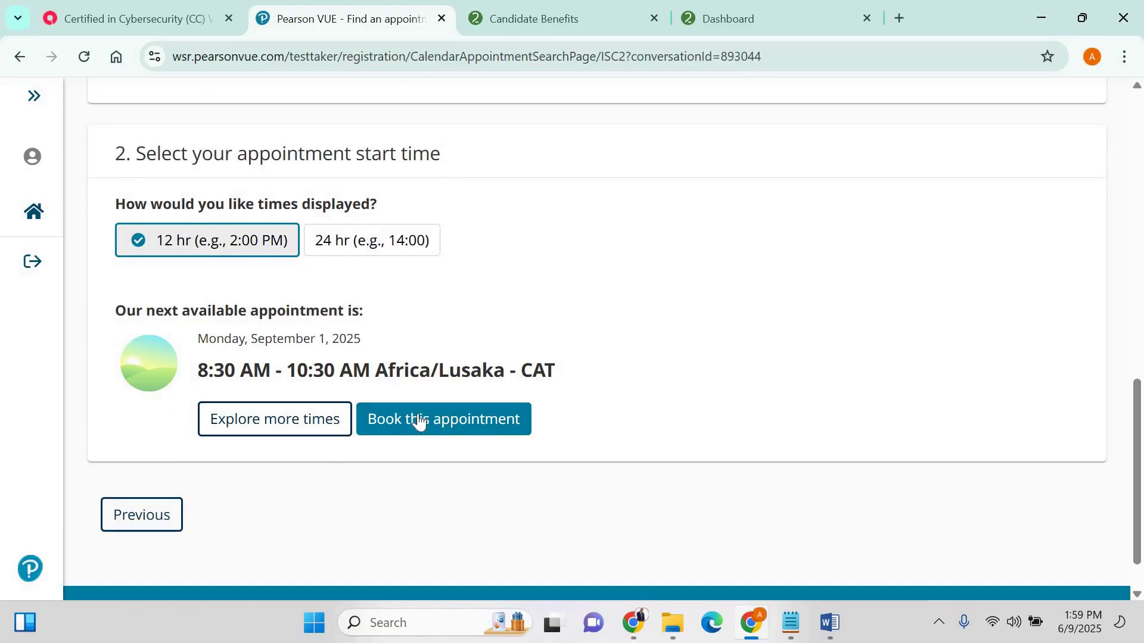
scroll(309, 420, down, 1)
scroll(309, 418, up, 5)
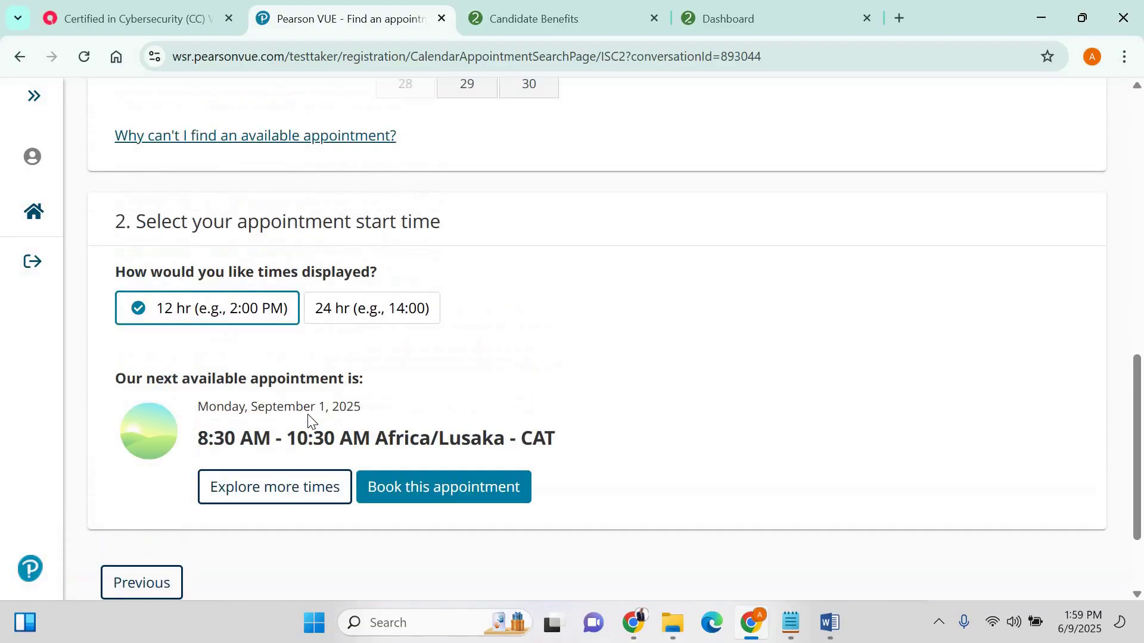
scroll(269, 388, down, 2)
click(264, 374)
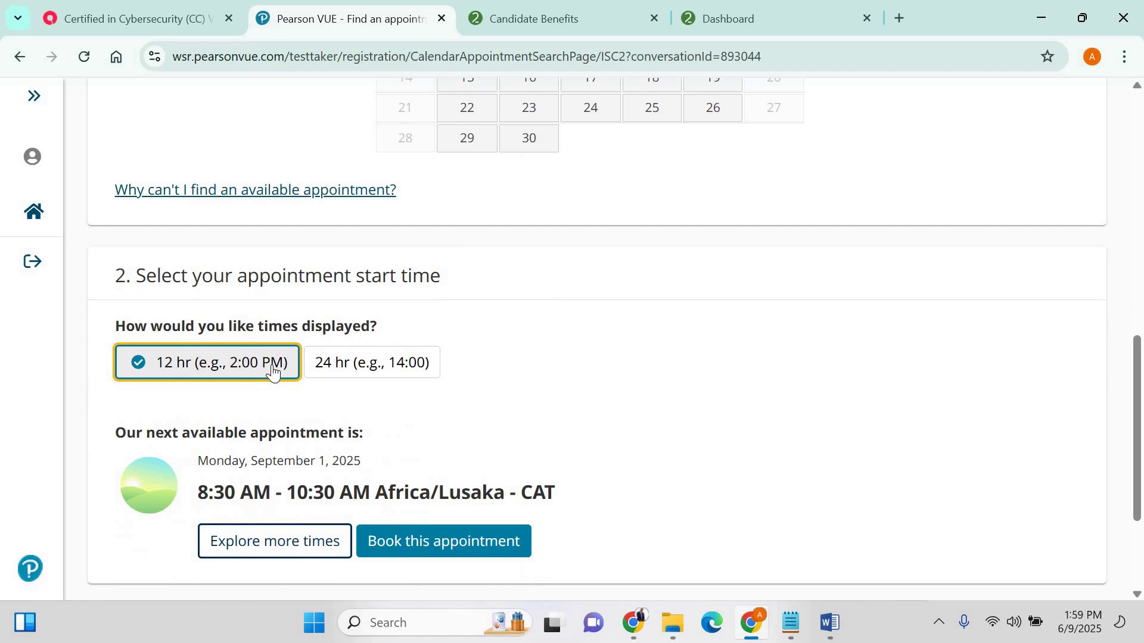
scroll(378, 403, down, 3)
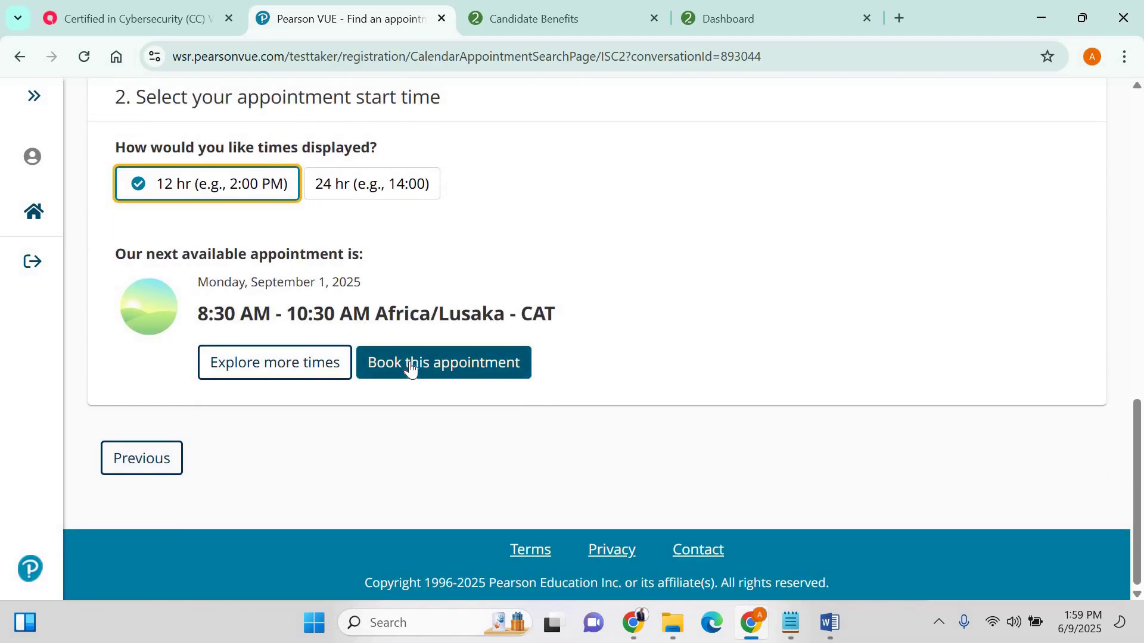
click(411, 367)
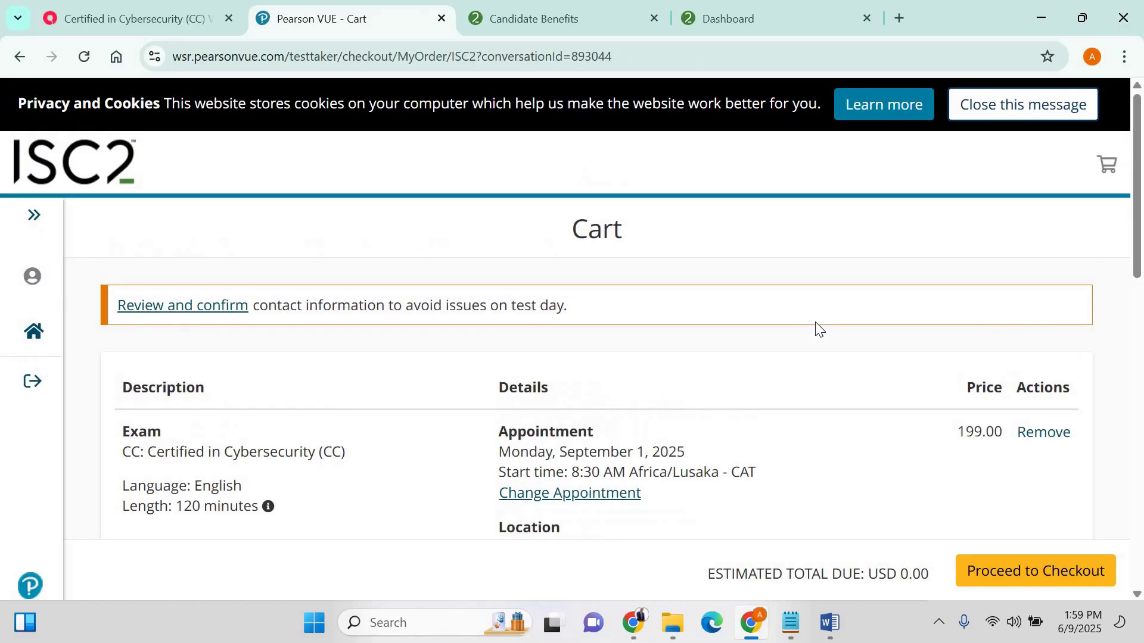
Check the 199.00 exam price in the cart and proceed to checkout
scroll(596, 386, down, 2)
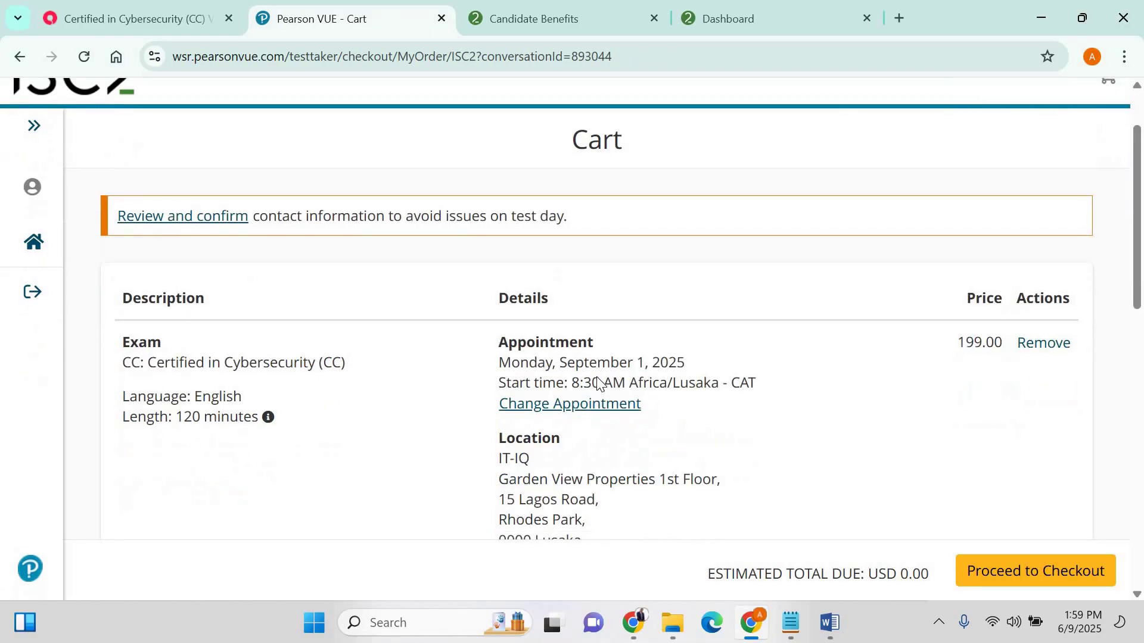
scroll(599, 384, down, 4)
scroll(599, 384, up, 1)
scroll(601, 384, down, 1)
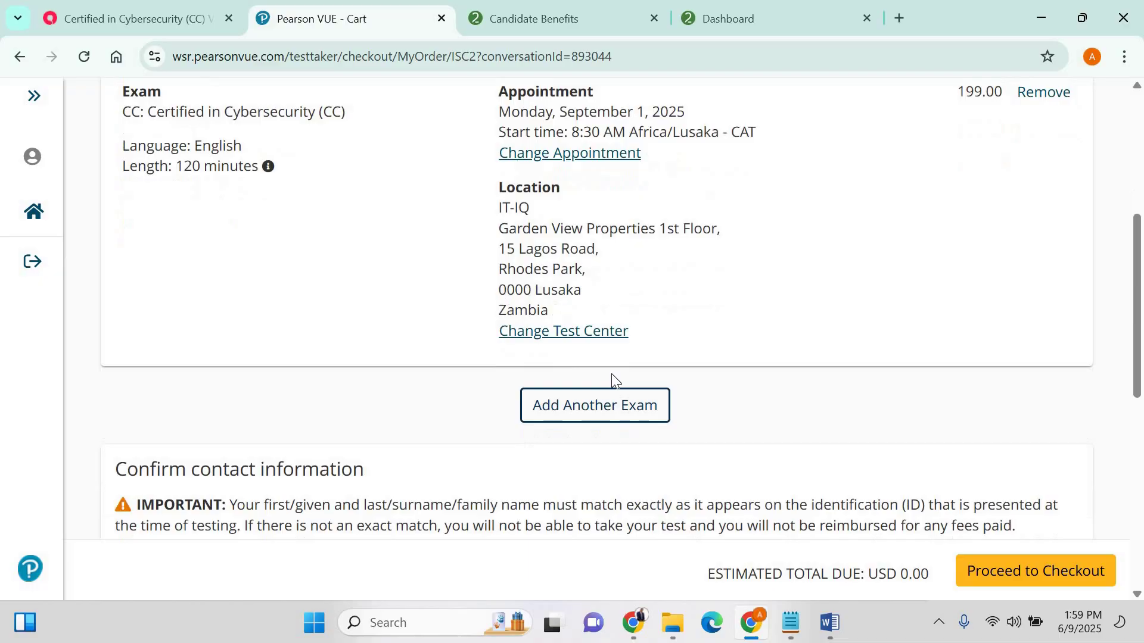
scroll(613, 381, up, 2)
drag(994, 257, 957, 255)
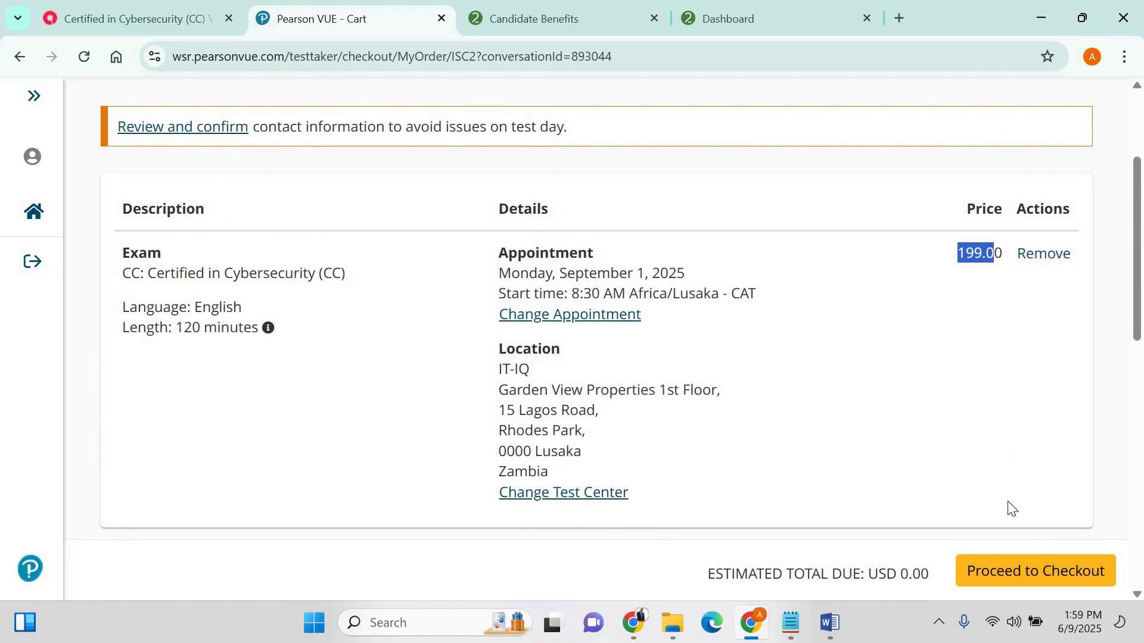
scroll(1011, 508, down, 2)
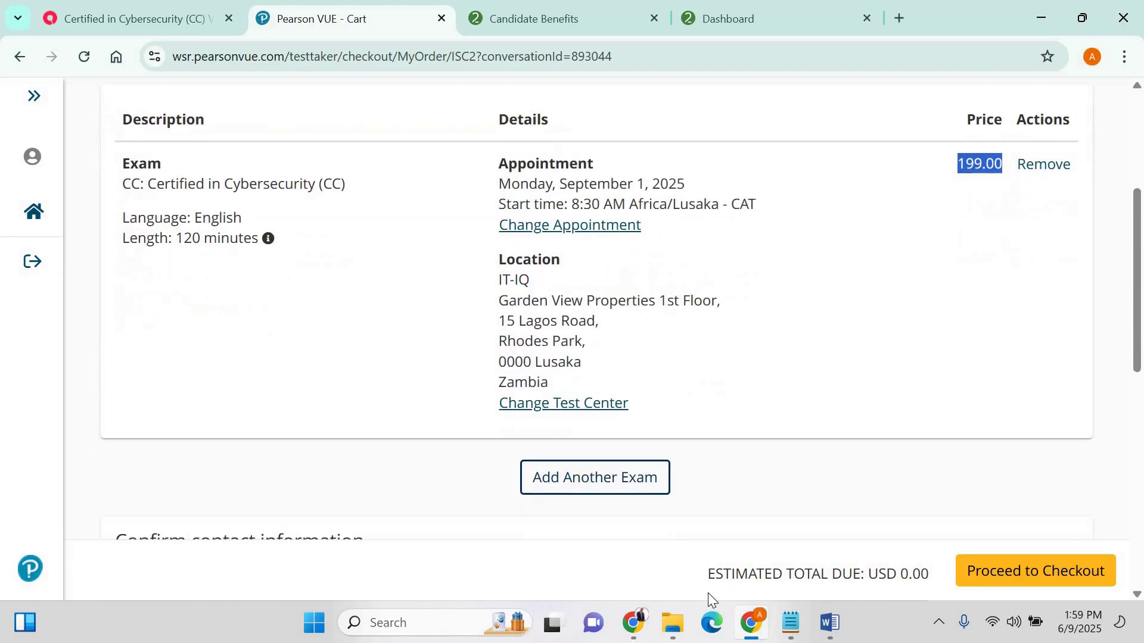
click(1015, 582)
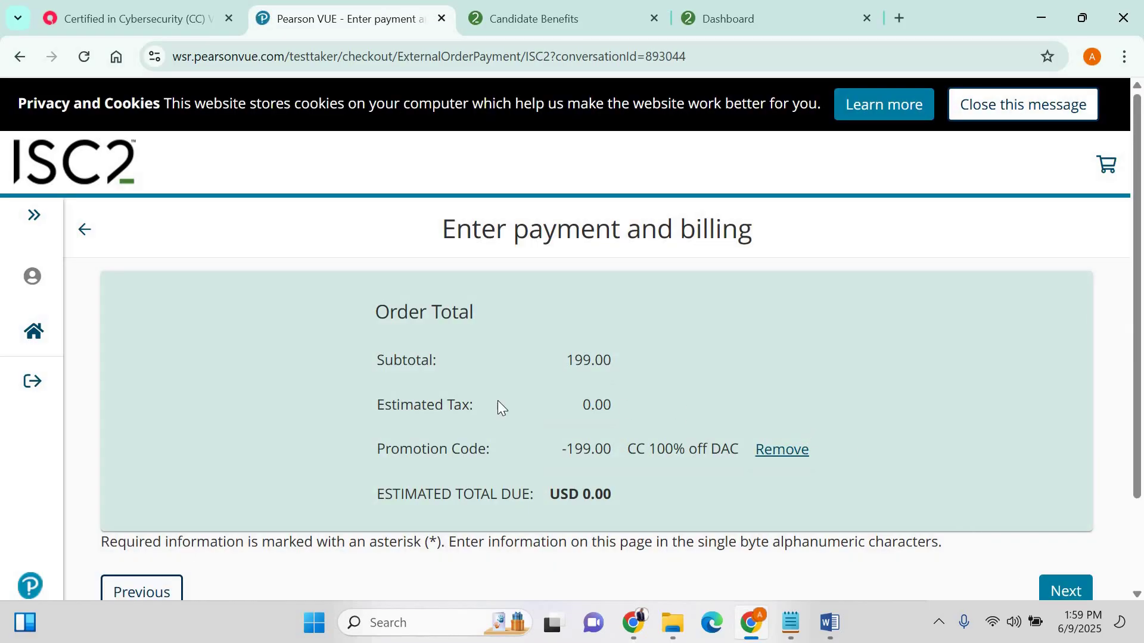
Review the order total with the CC 100% off promotion at USD 0.00, then continue past payment
scroll(499, 407, down, 2)
drag(647, 314, 654, 388)
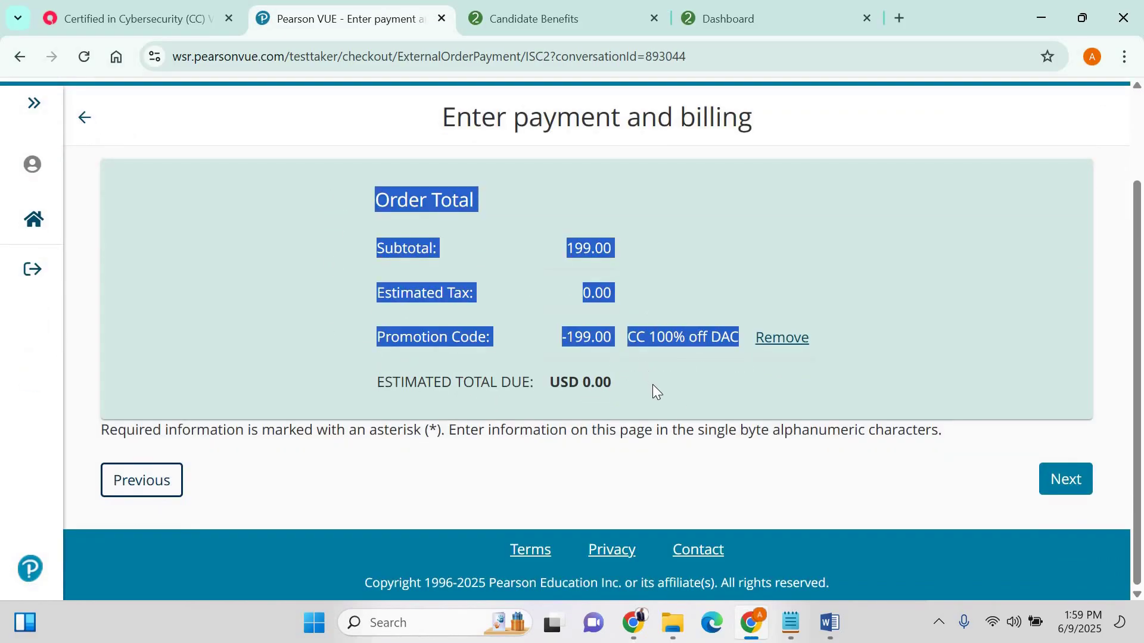
click(717, 381)
drag(342, 376, 350, 391)
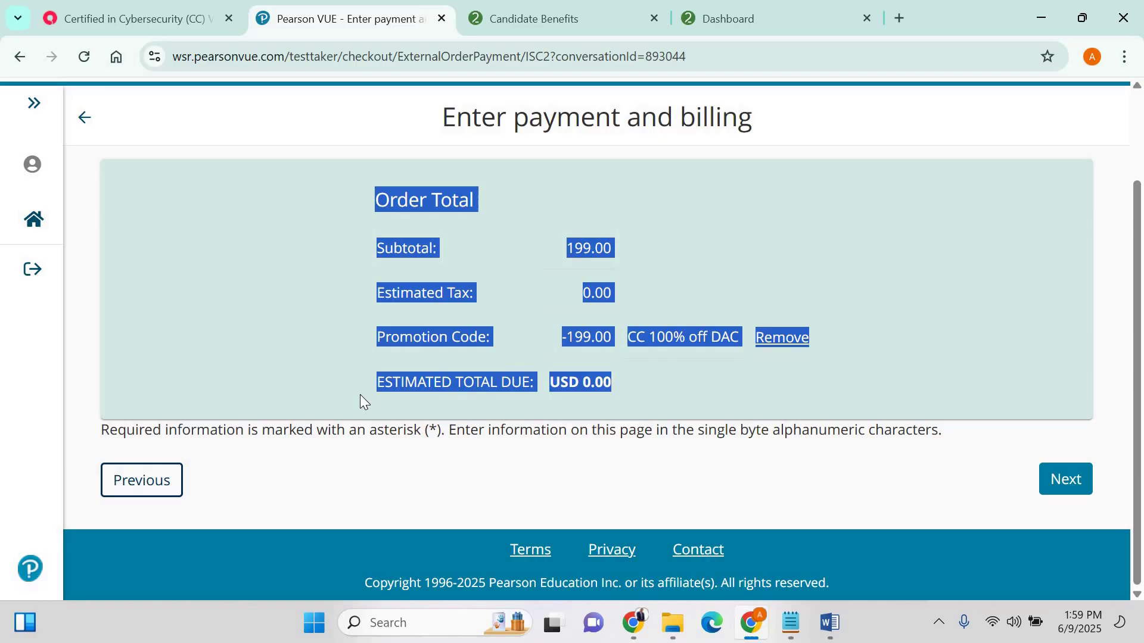
click(1053, 476)
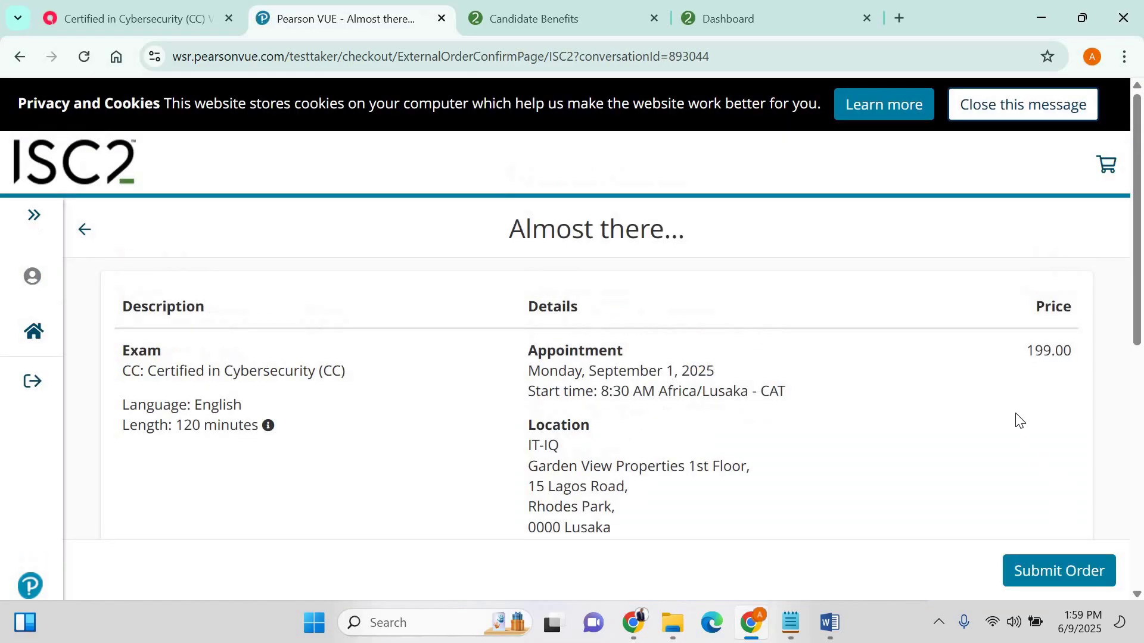
scroll(1017, 421, down, 3)
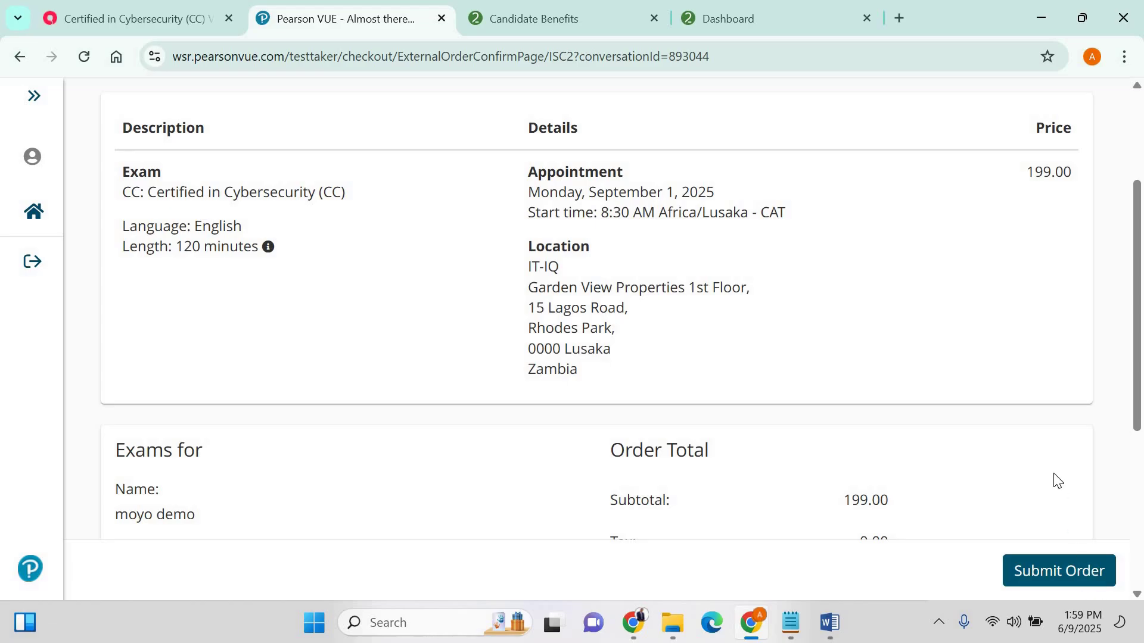
scroll(1054, 478, down, 5)
drag(784, 331, 953, 363)
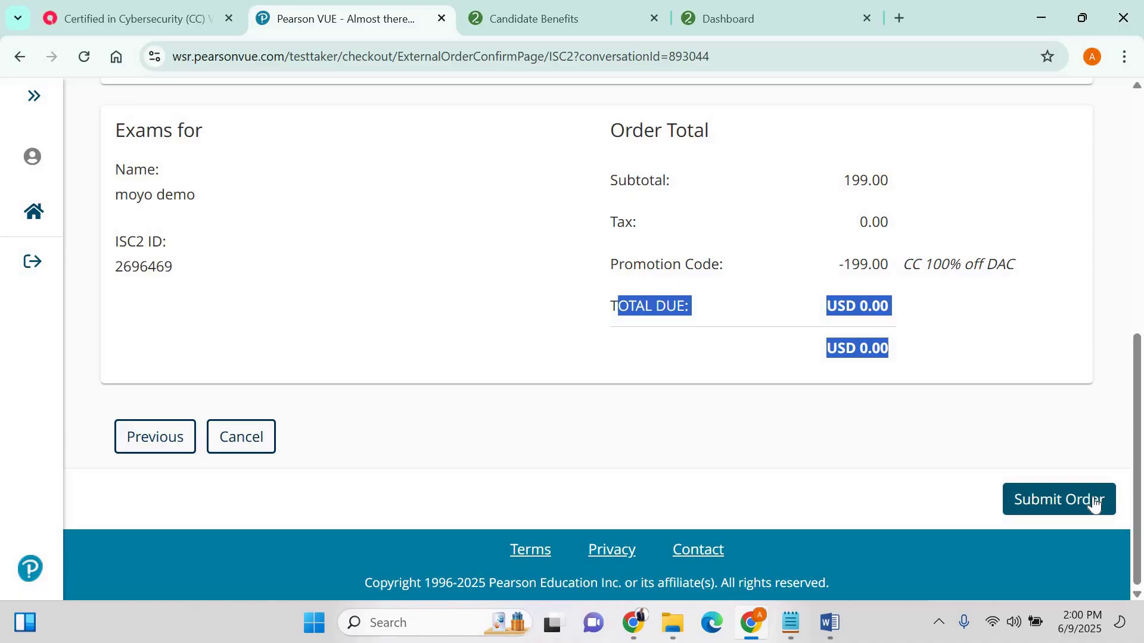
Return to the CC voucher article and highlight 'CC: Certified in Cybersecurity'
click(141, 21)
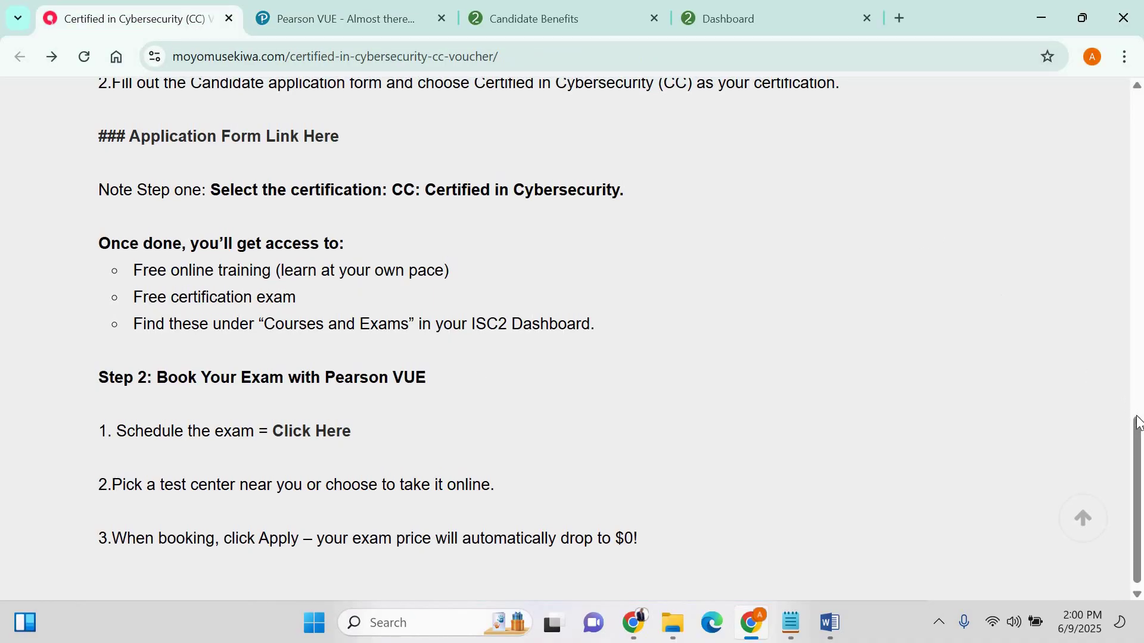
drag(1138, 411, 1136, 358)
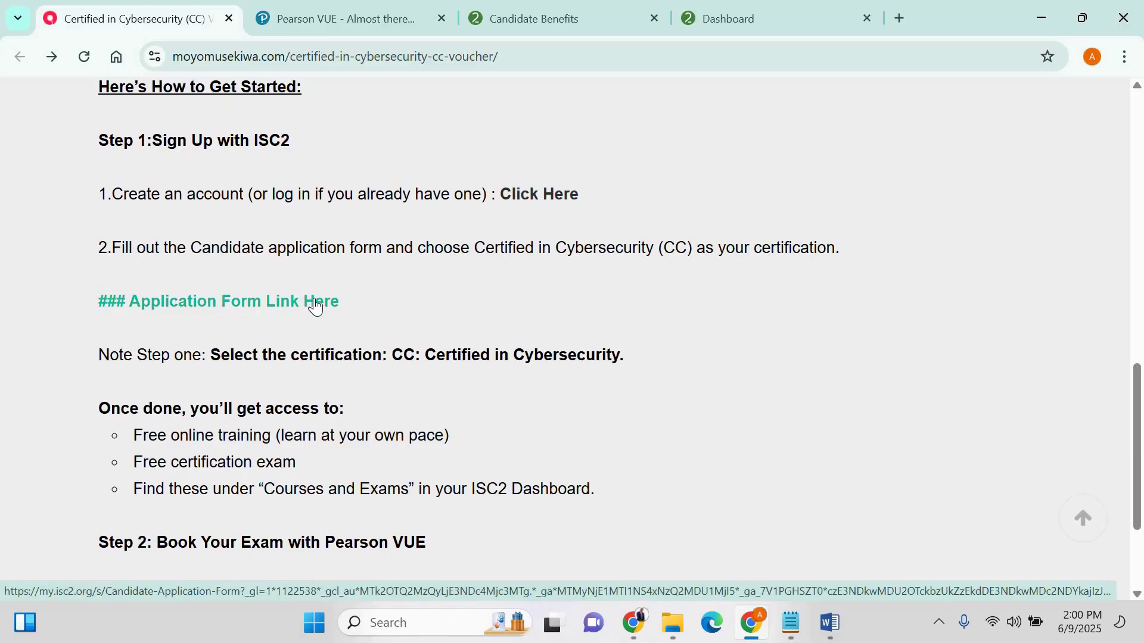
drag(393, 357, 666, 368)
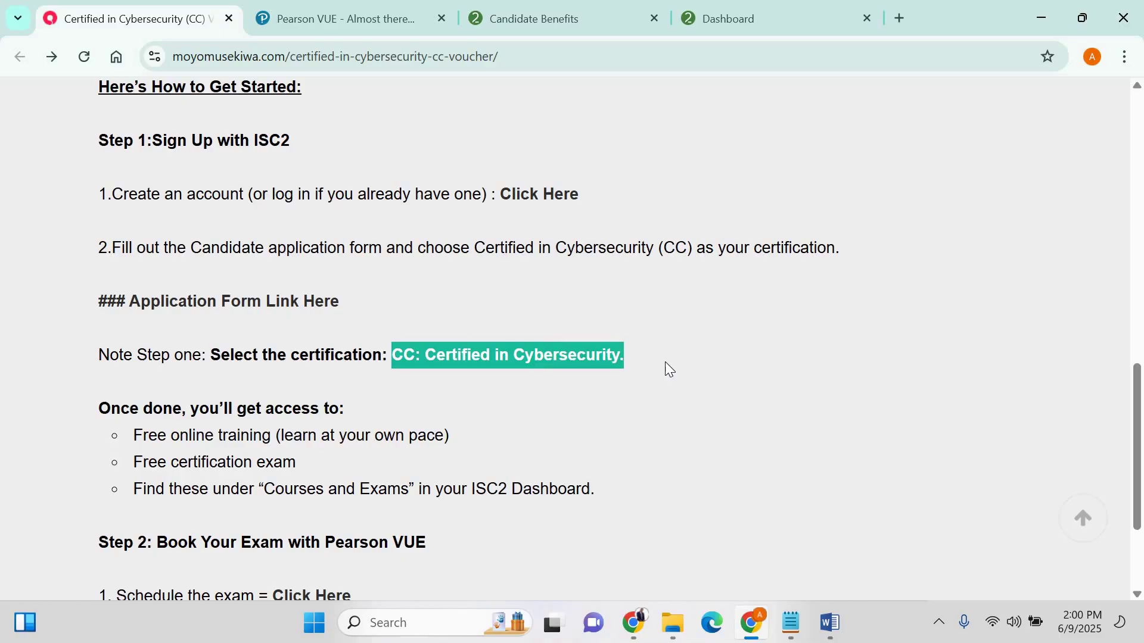
drag(1141, 372, 1141, 453)
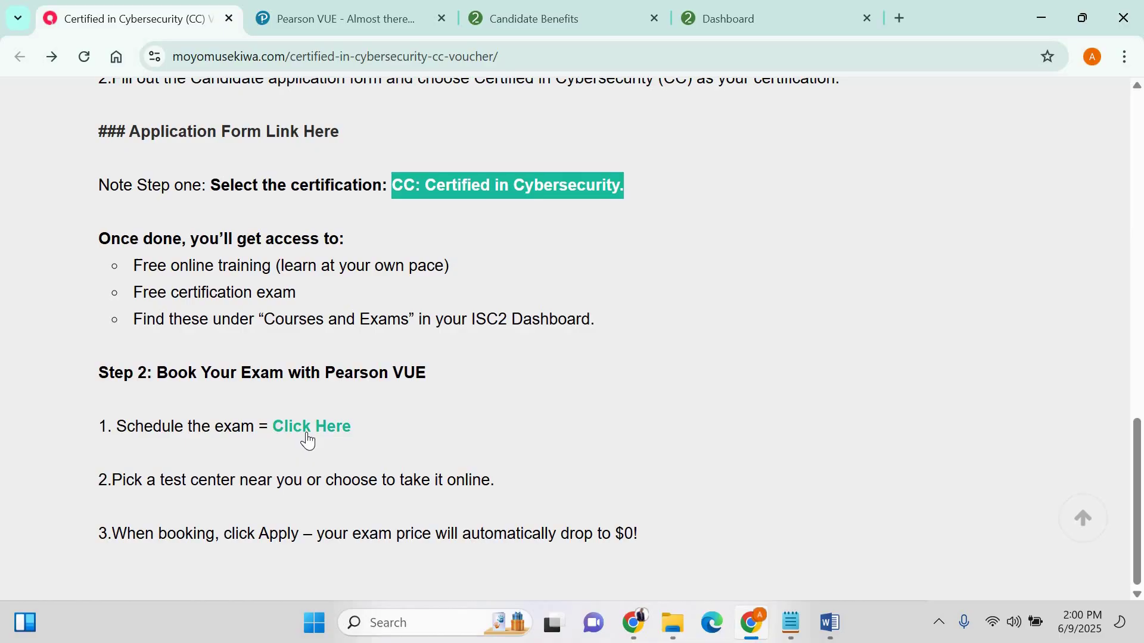